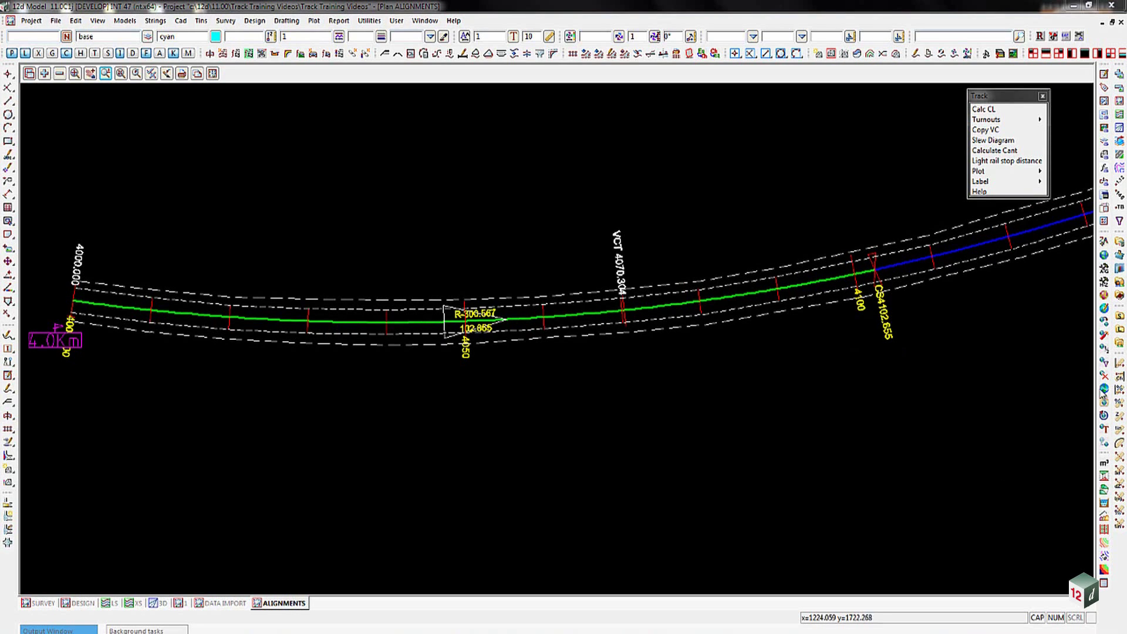
Open the main line super alignment RS01MLdn HA2 for editing from its centreline in the plan view
click(916, 55)
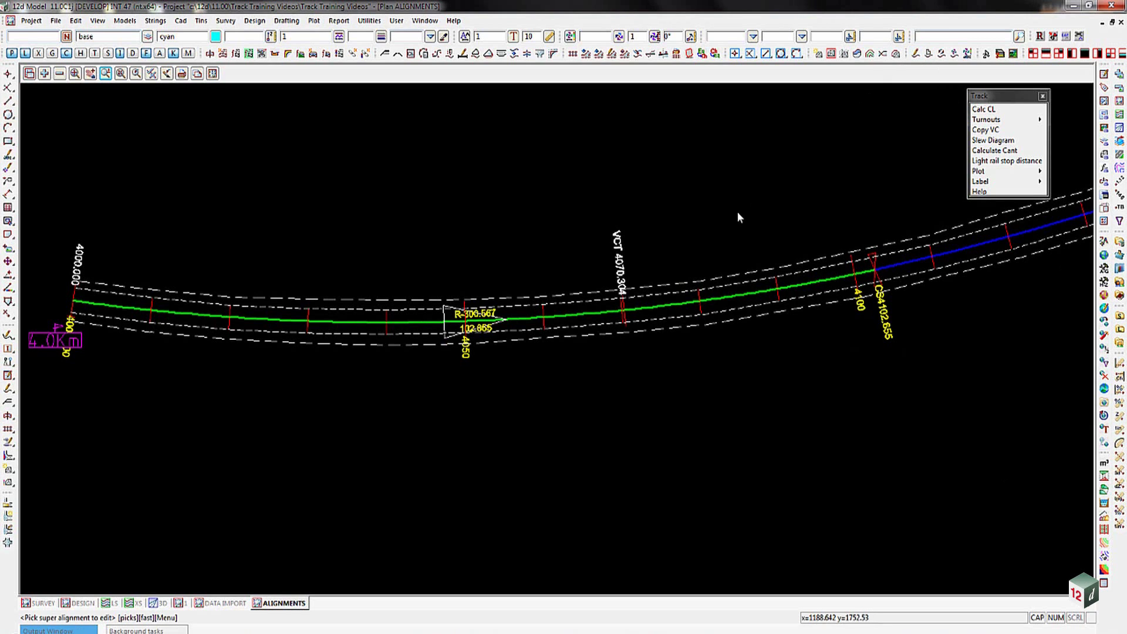
click(419, 322)
middle_click(419, 326)
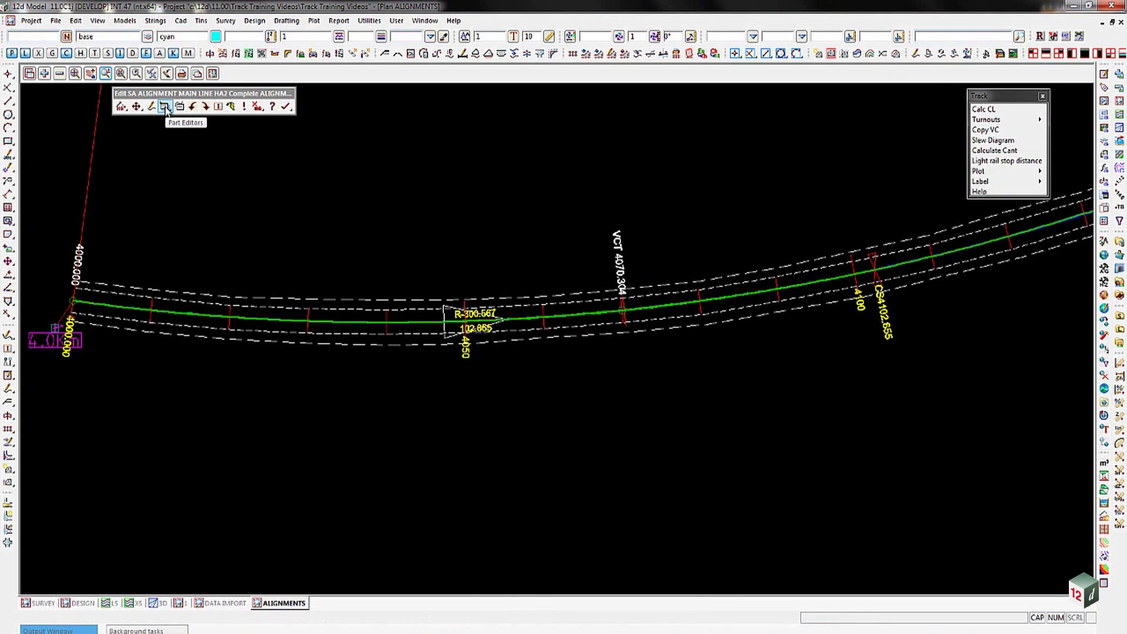
click(165, 108)
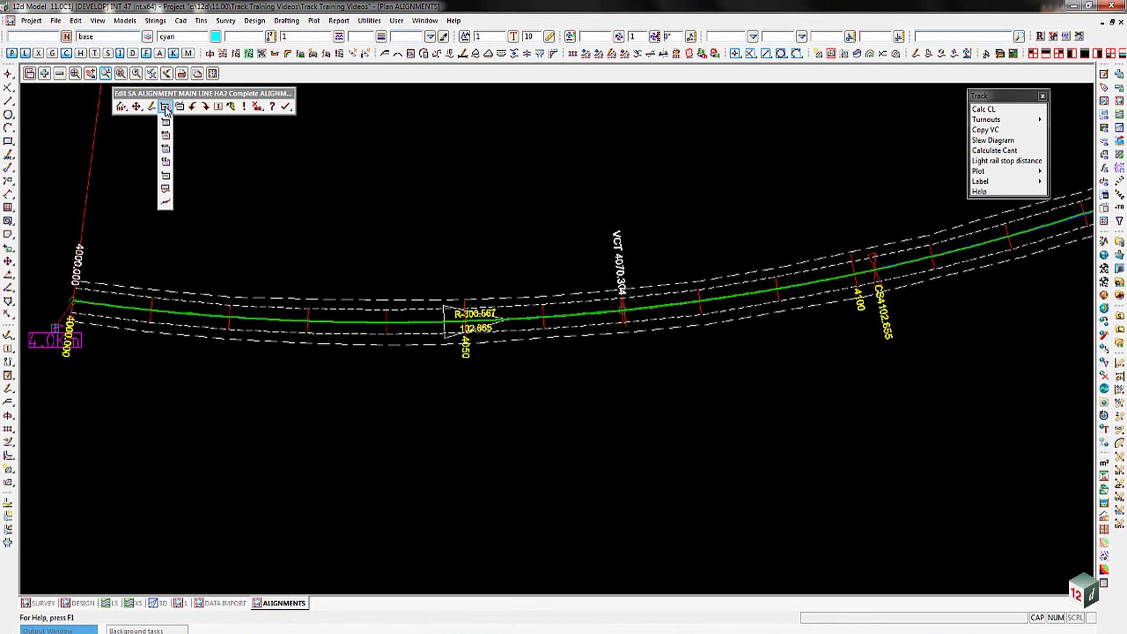
click(167, 162)
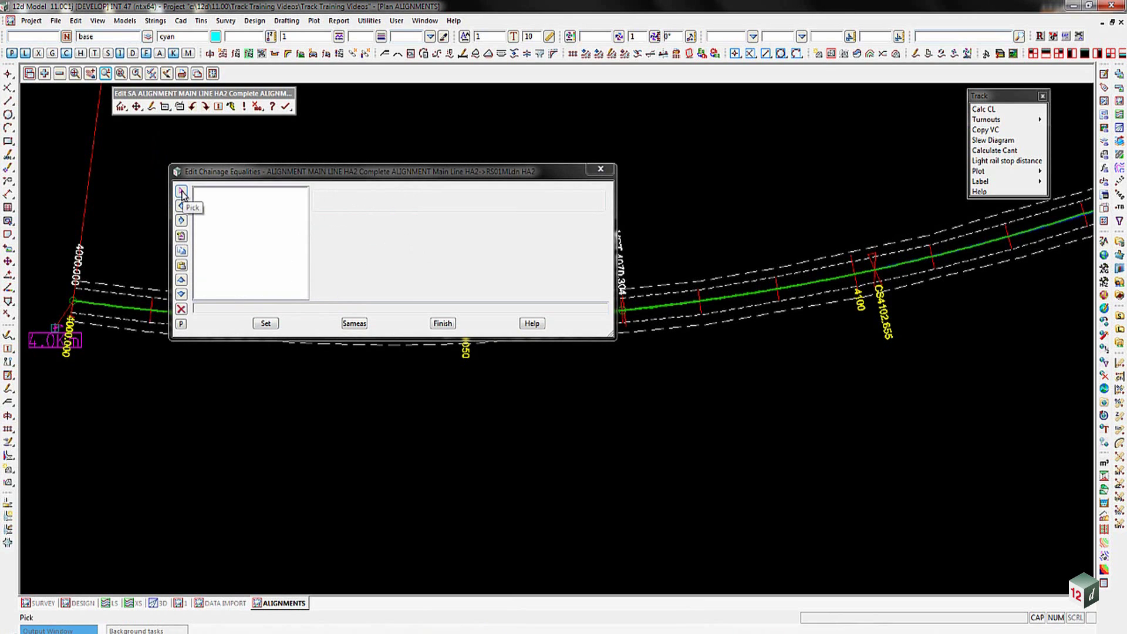
click(181, 235)
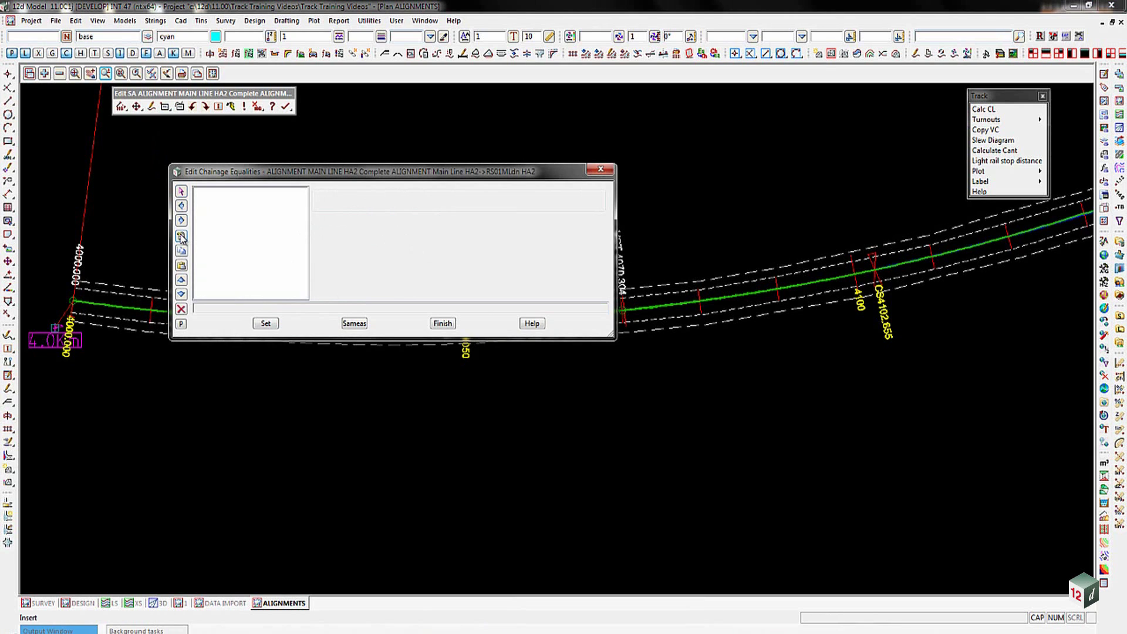
click(443, 324)
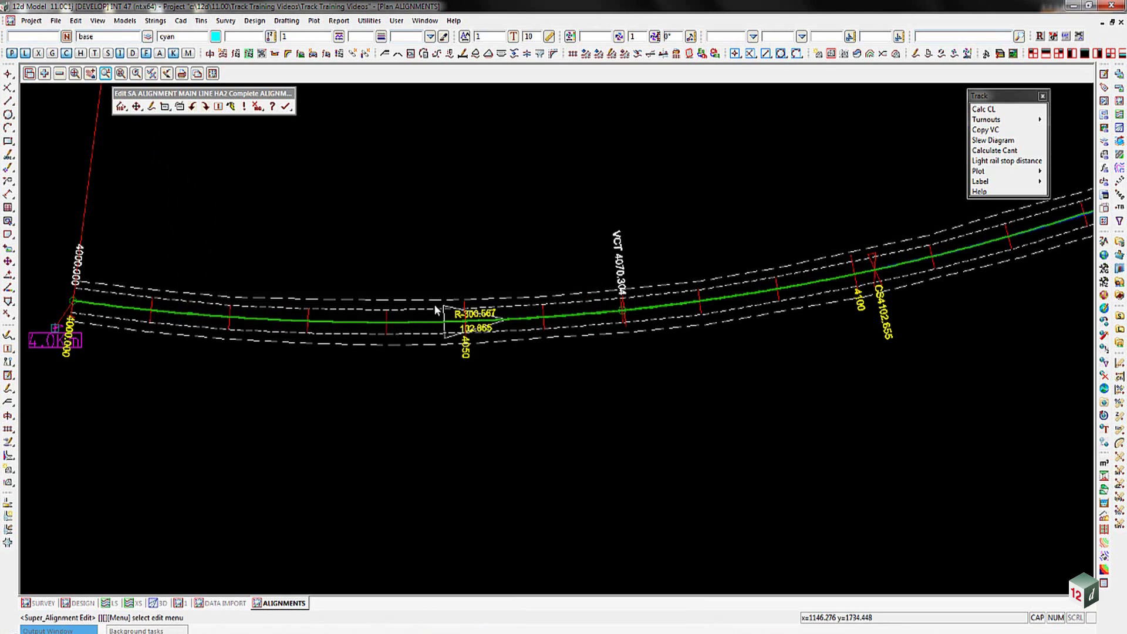
Enable the use of chainage equality in the super alignment's advanced properties and apply the change
click(180, 106)
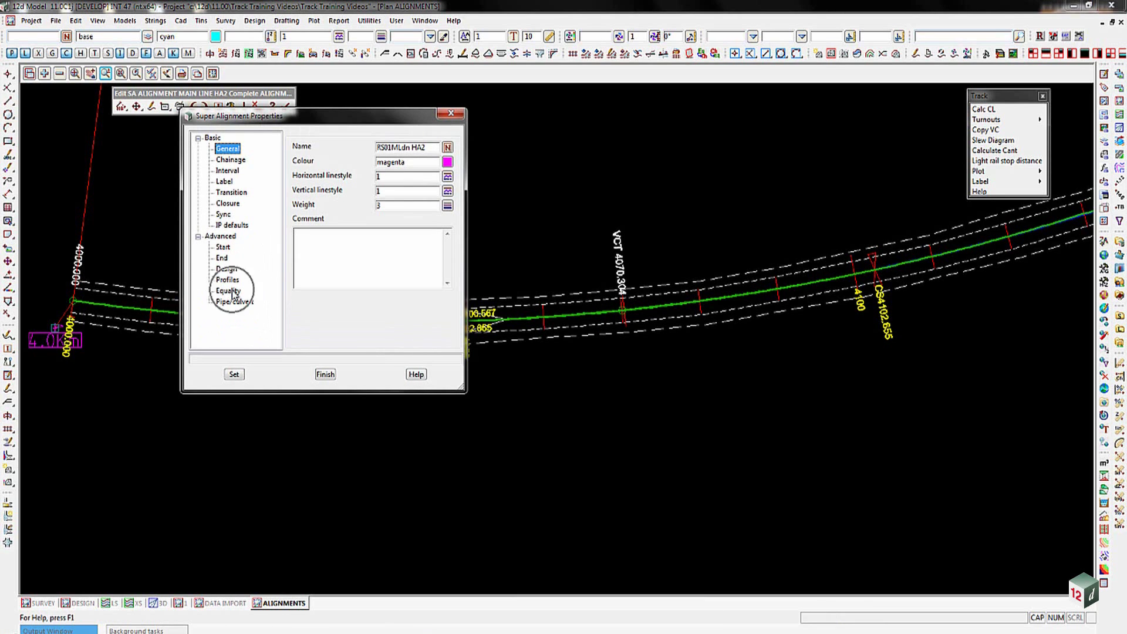
click(229, 290)
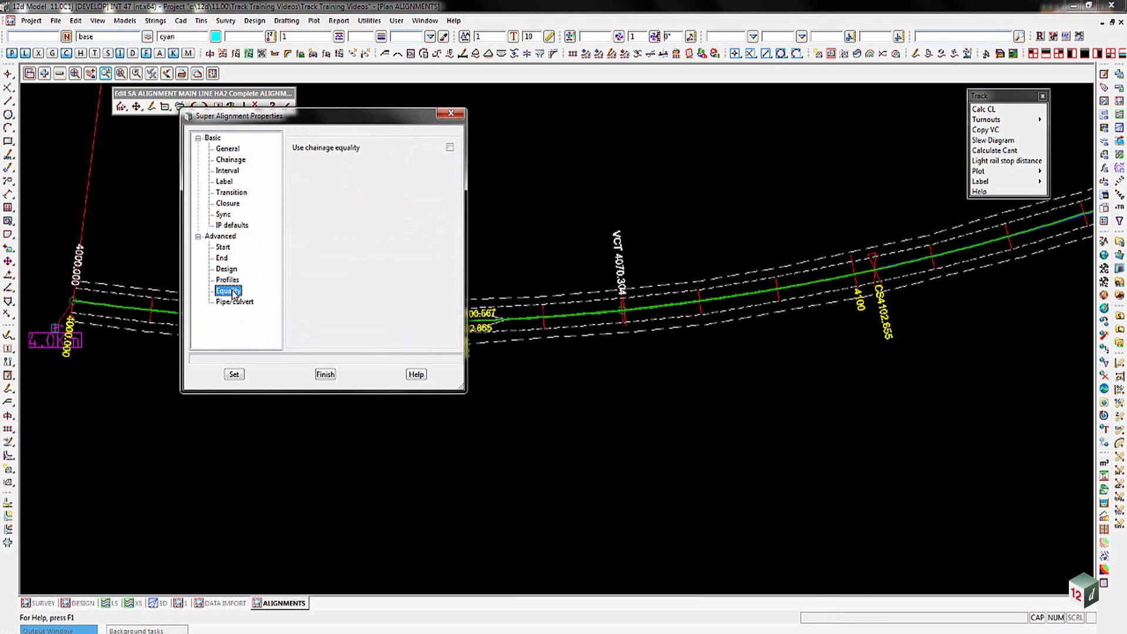
click(450, 146)
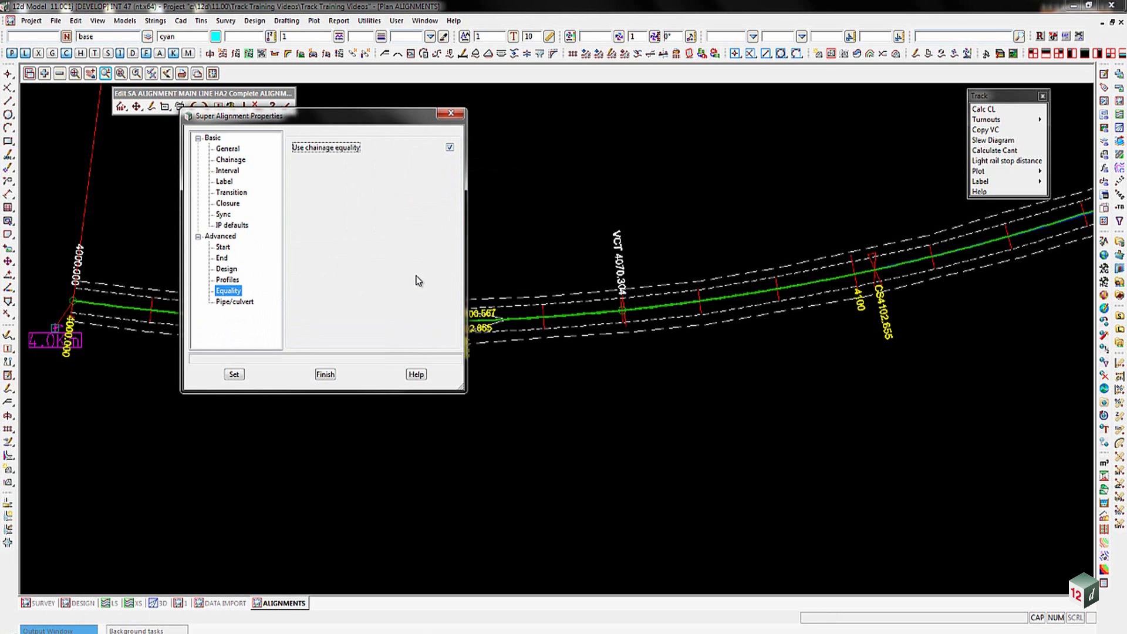
click(234, 374)
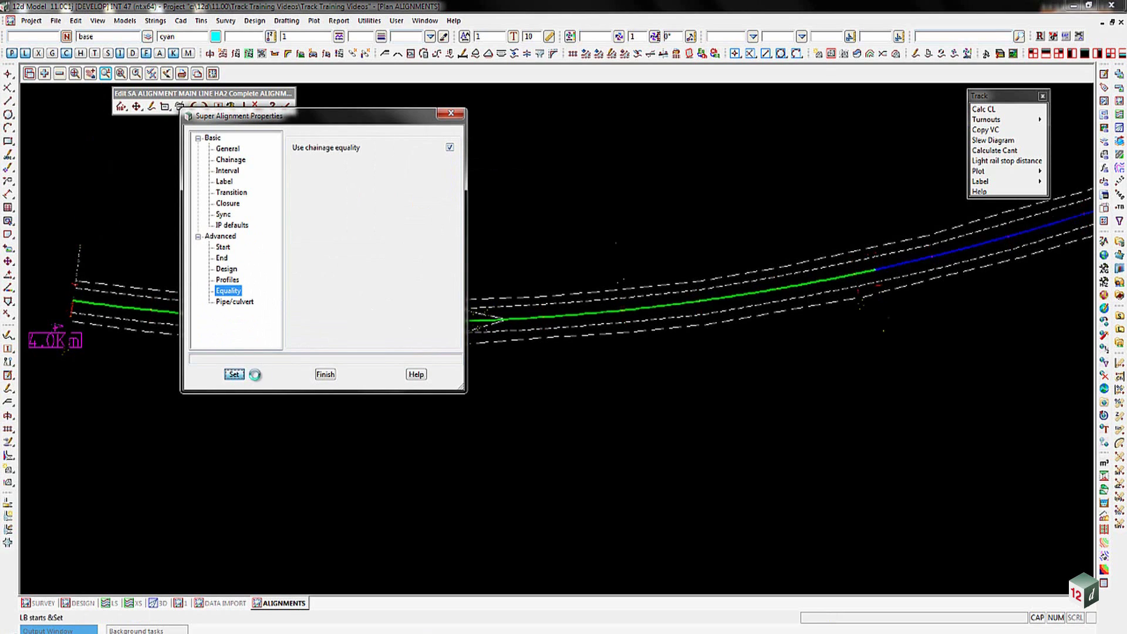
click(327, 376)
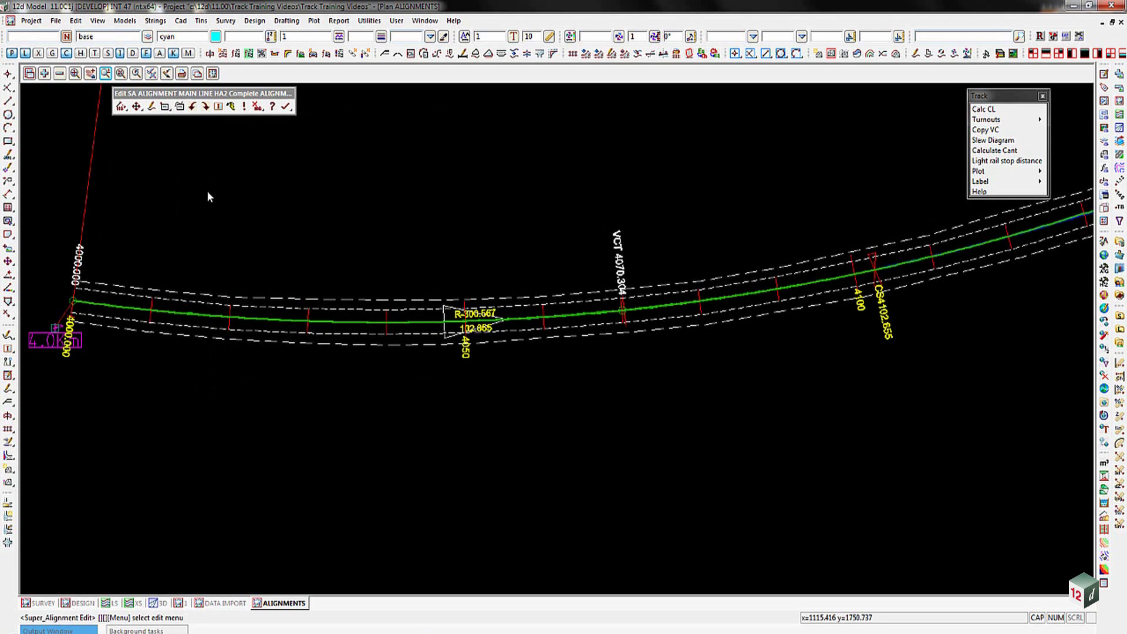
Insert a new blank equality in the alignment's chainage equalities editor
click(164, 108)
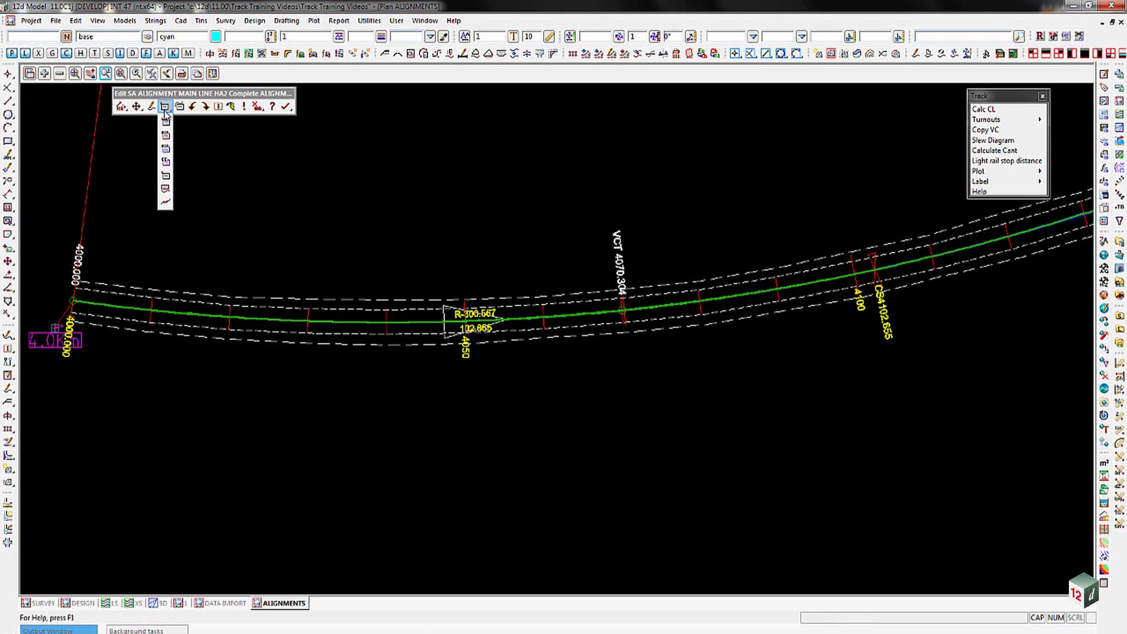
click(167, 162)
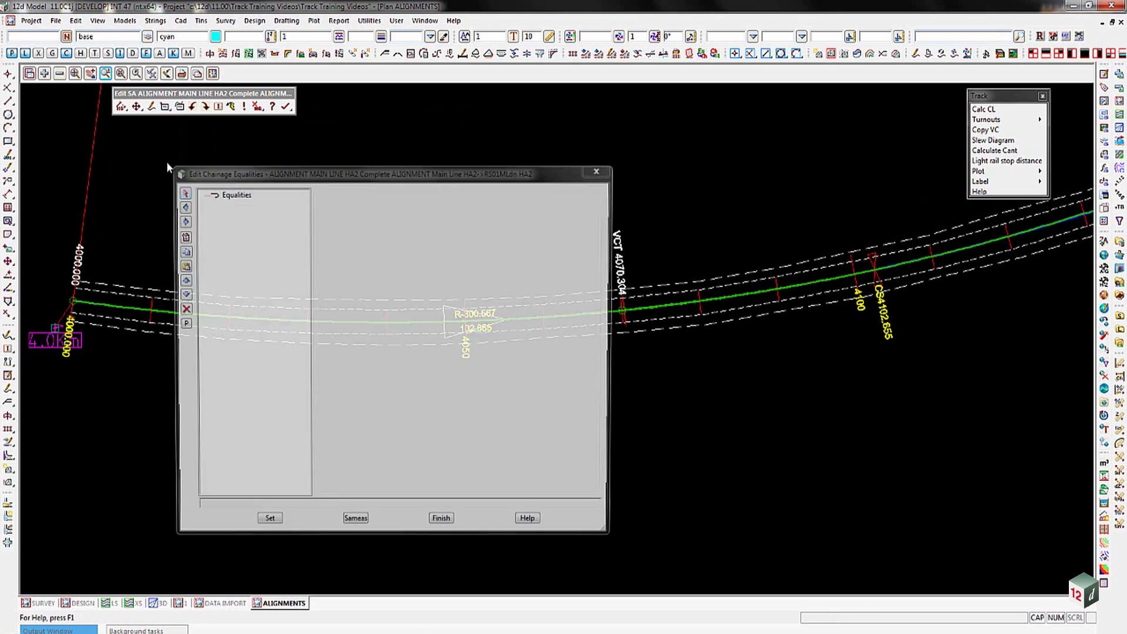
drag(299, 175, 489, 69)
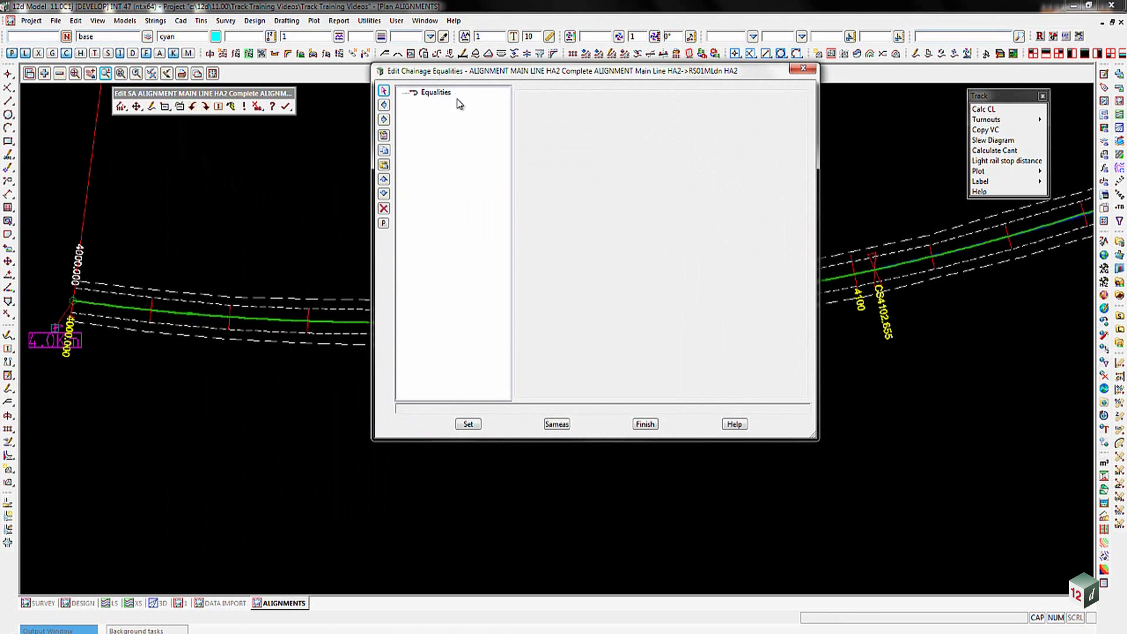
click(429, 94)
click(384, 137)
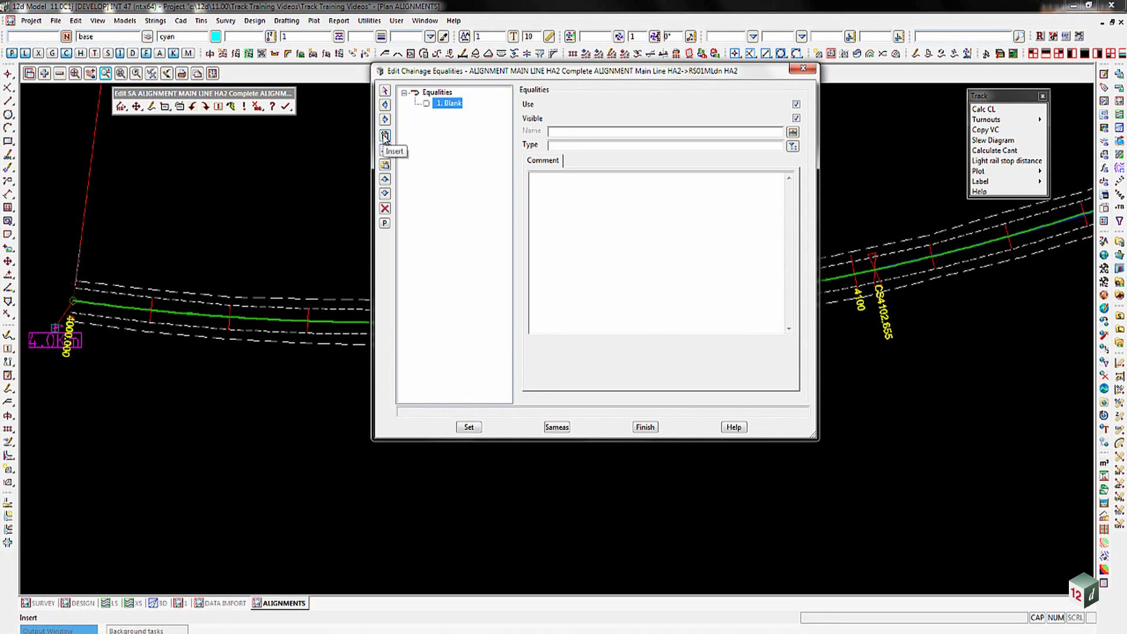
Define the first equality as a K-post coord named 4Km, taking its coordinates from the 4.0Km post, and apply it
click(793, 146)
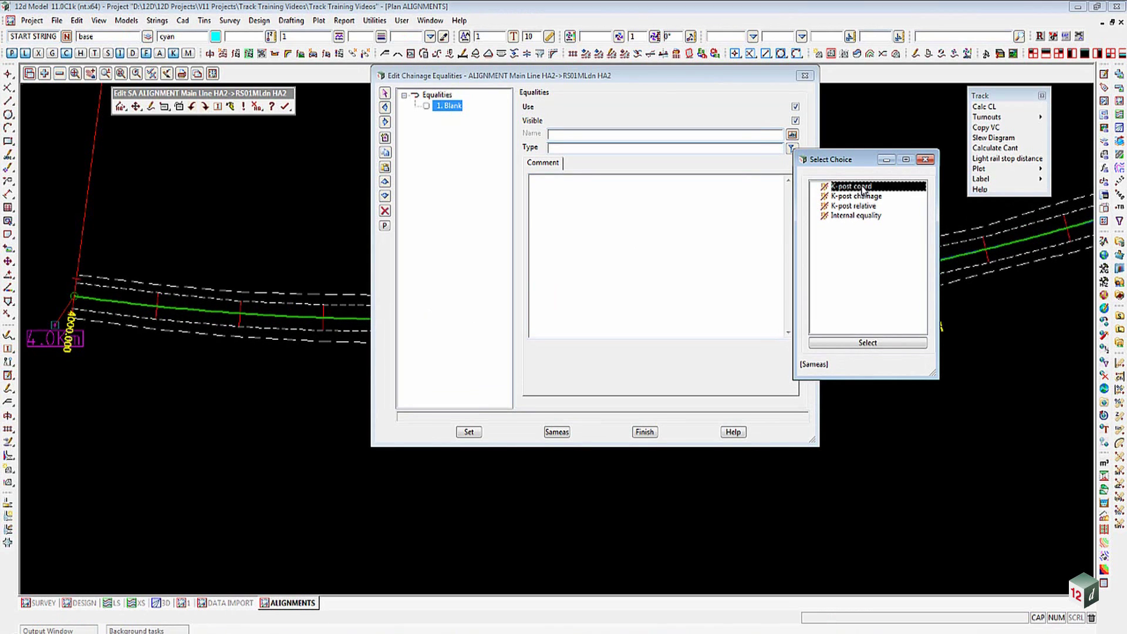
double_click(863, 188)
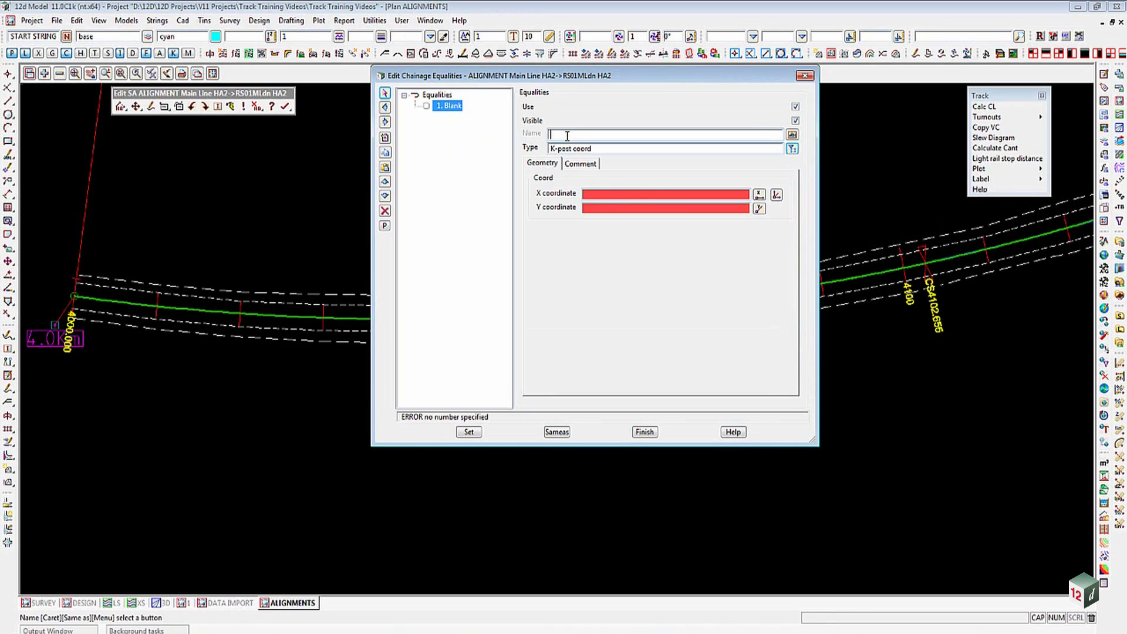
text(4Km)
click(777, 196)
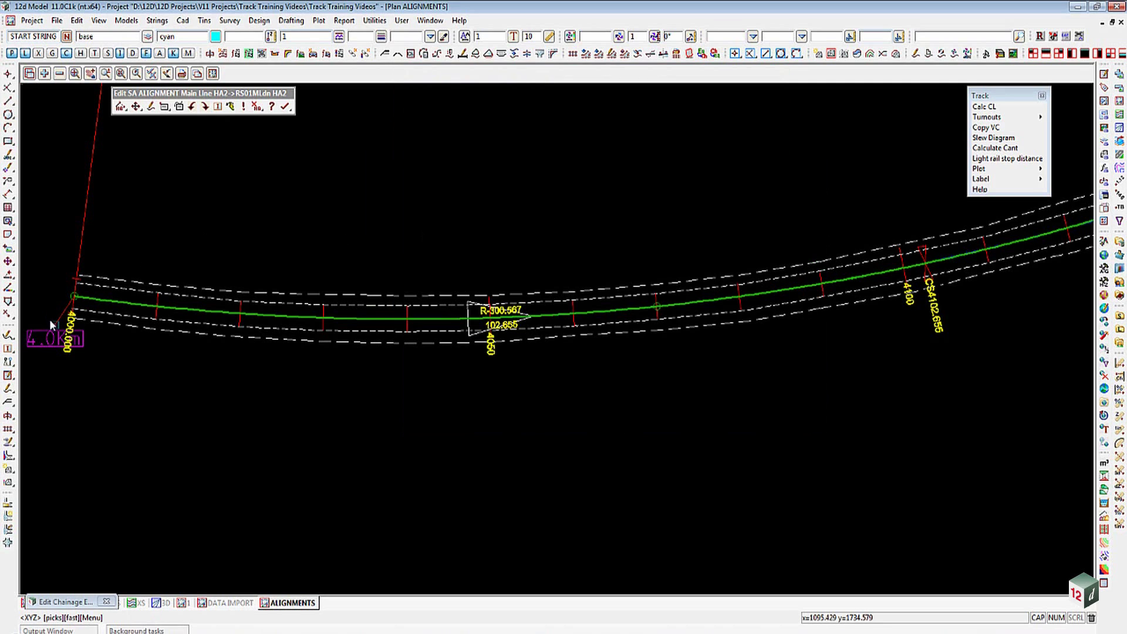
click(54, 326)
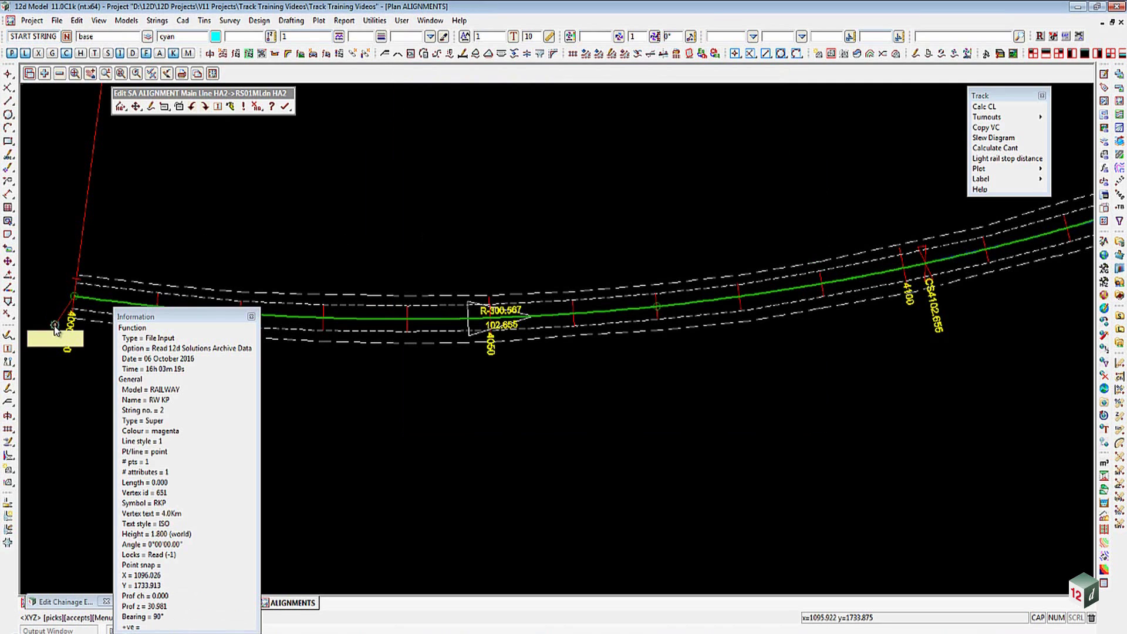
click(55, 329)
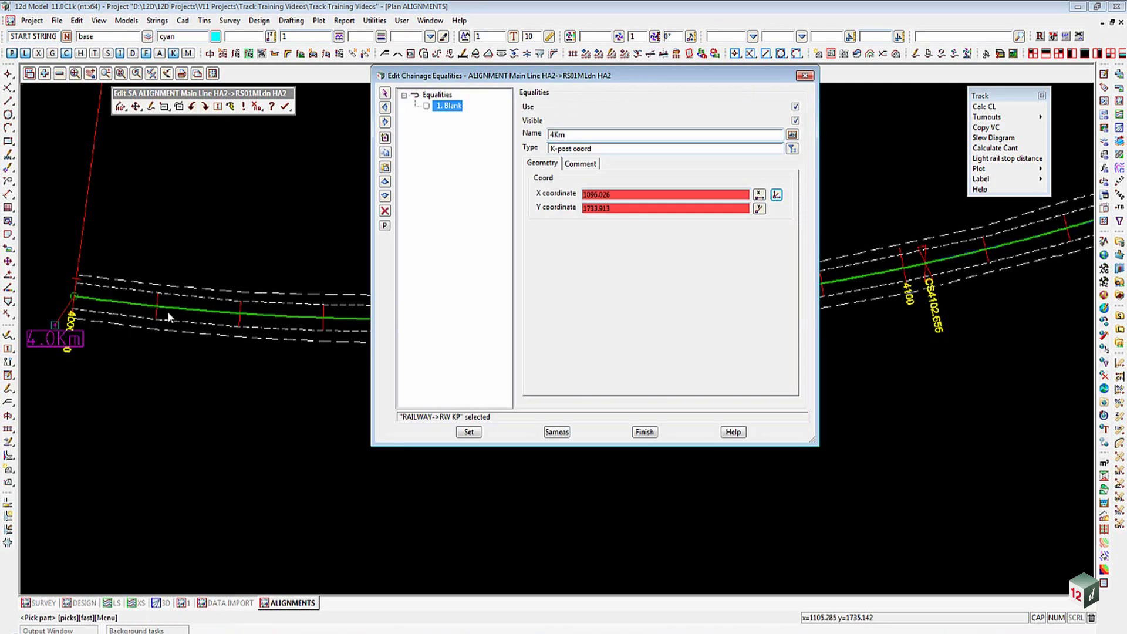
click(476, 435)
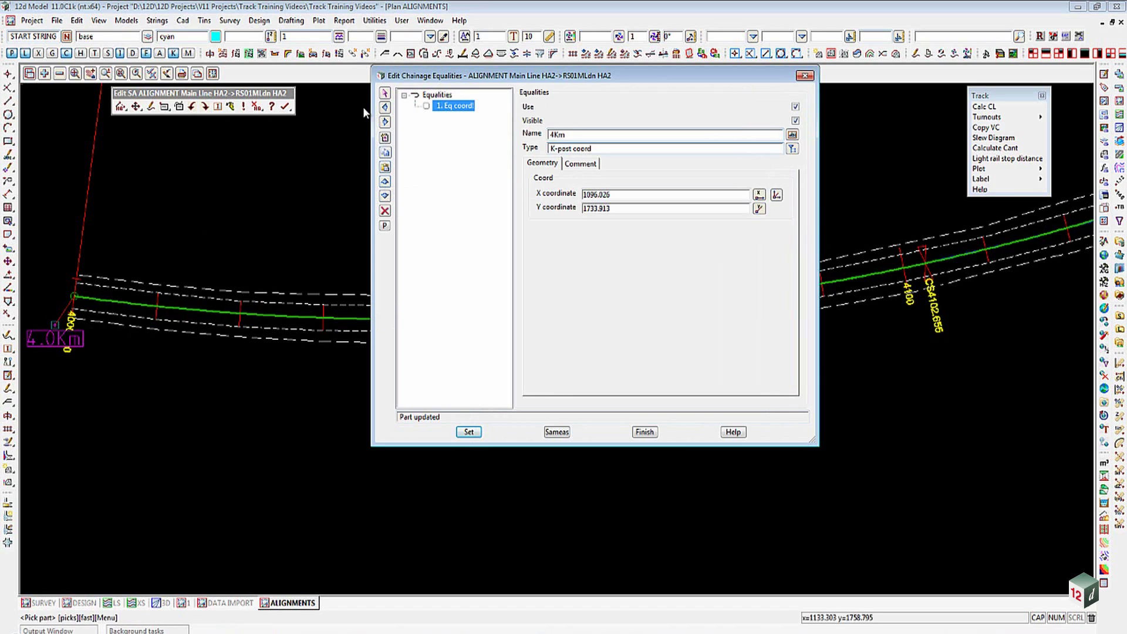
click(348, 75)
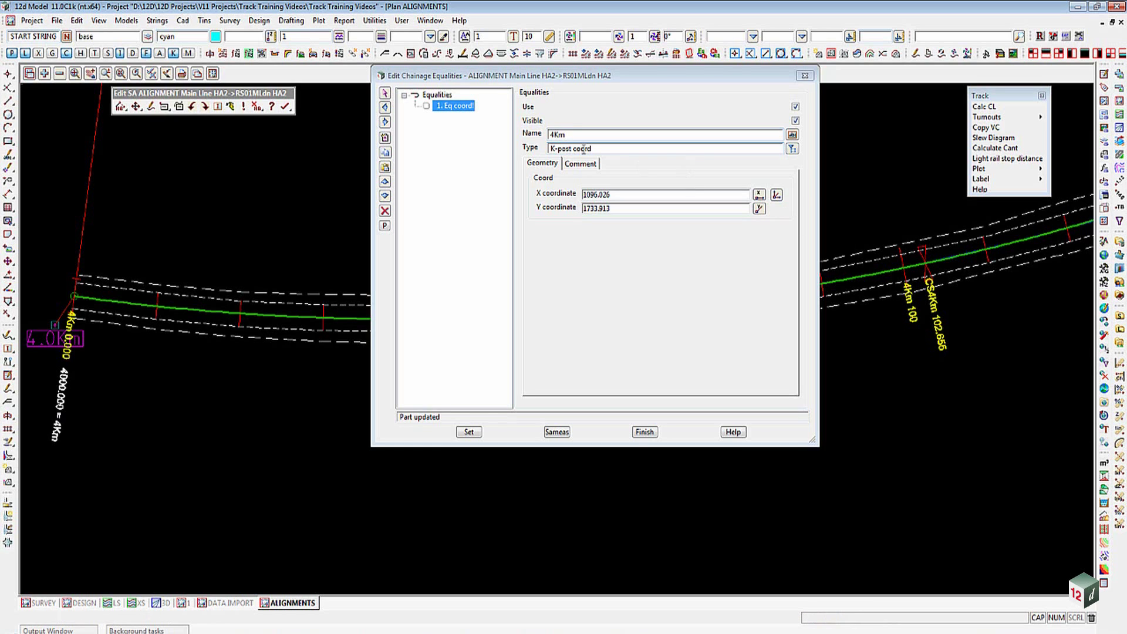
Insert a second chainage equality and set its type to Internal equality
click(386, 138)
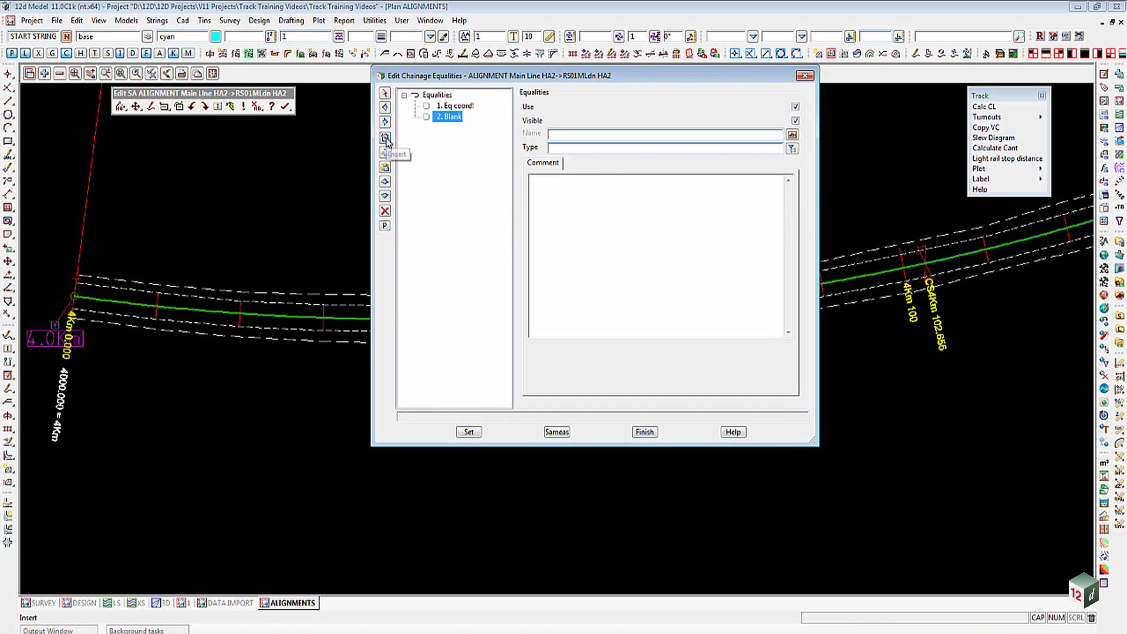
click(793, 148)
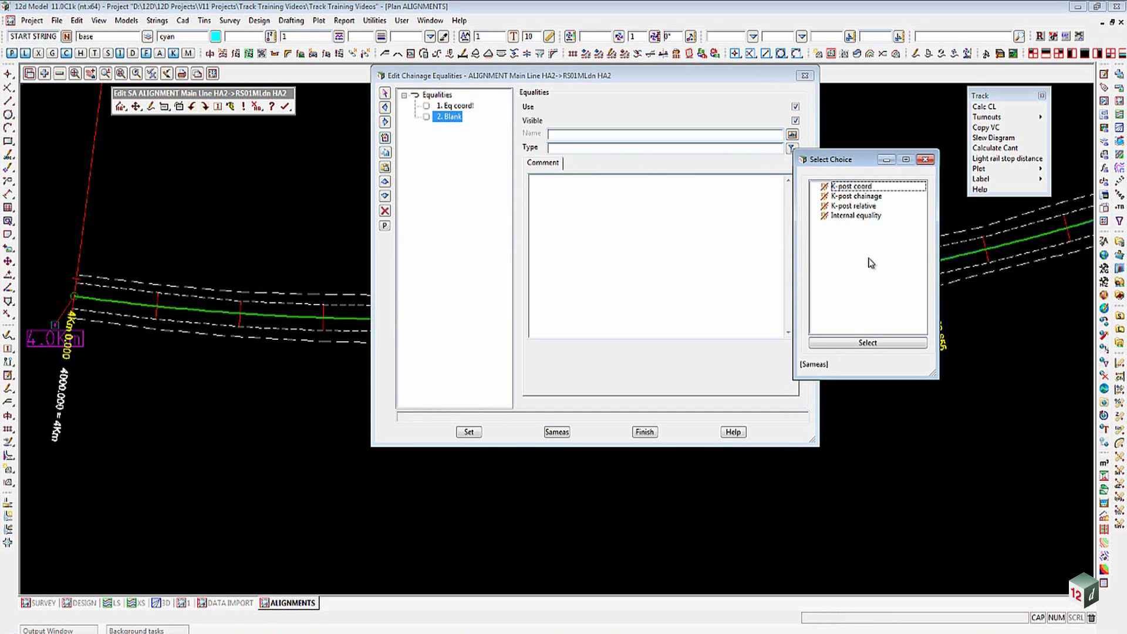
double_click(856, 217)
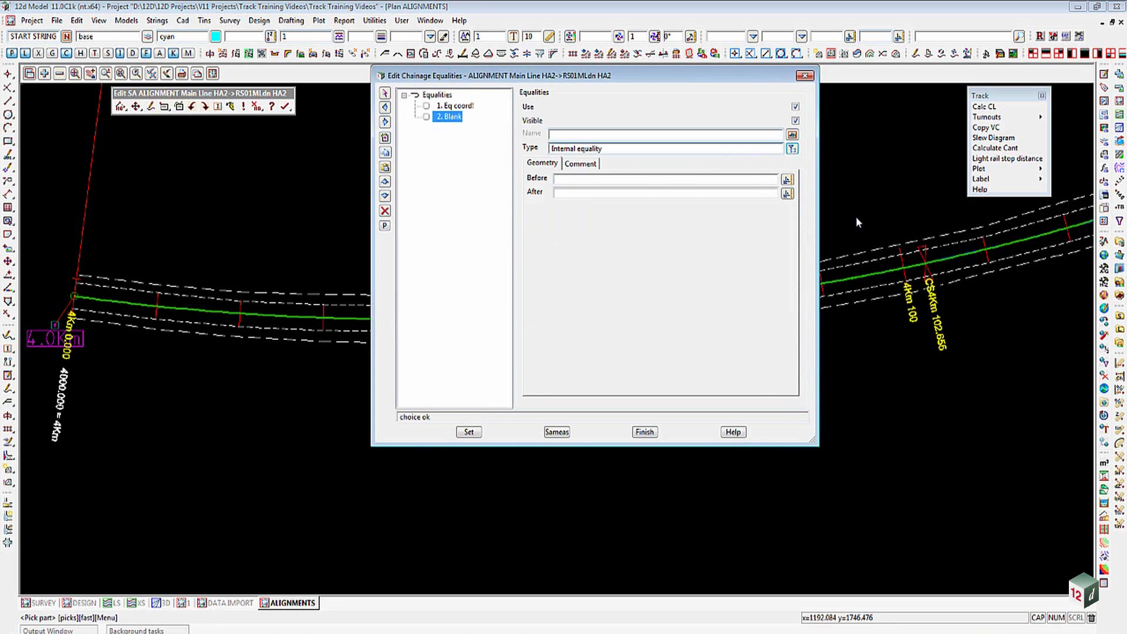
Fill the internal equality's Before value by measuring the chainage from the main line alignment string to the 4.5Km post
click(787, 180)
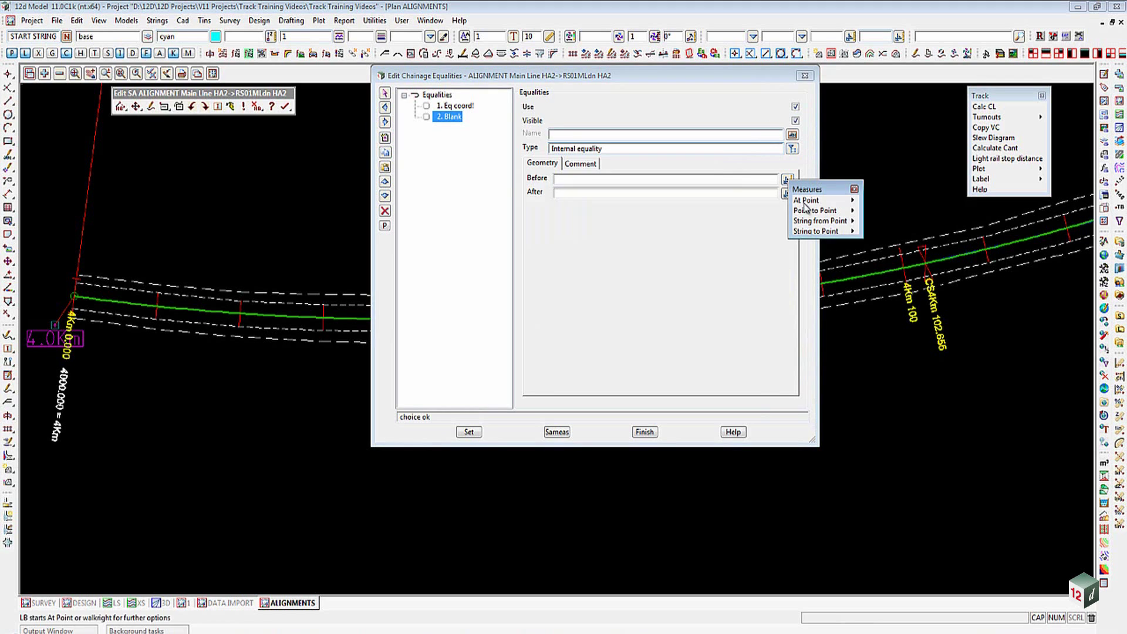
click(853, 222)
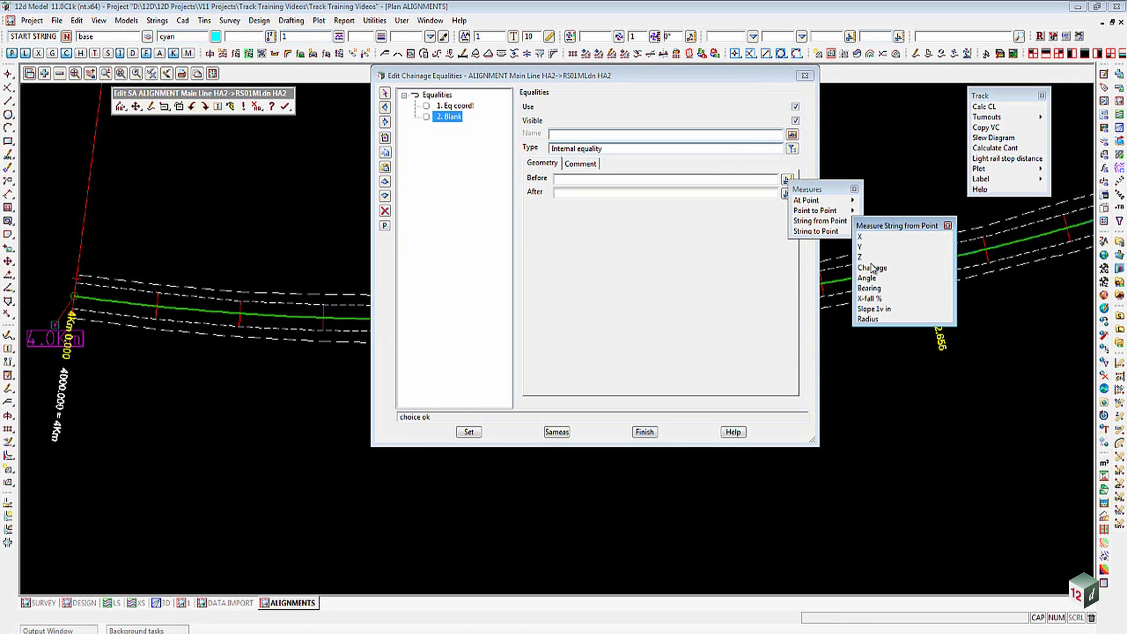
click(873, 269)
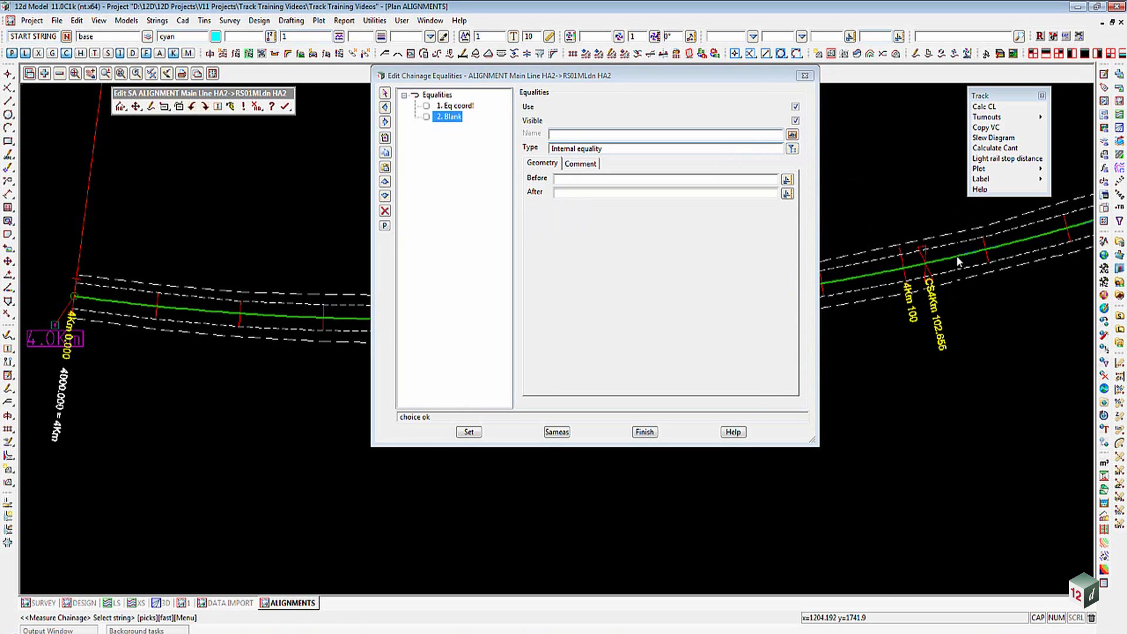
click(956, 256)
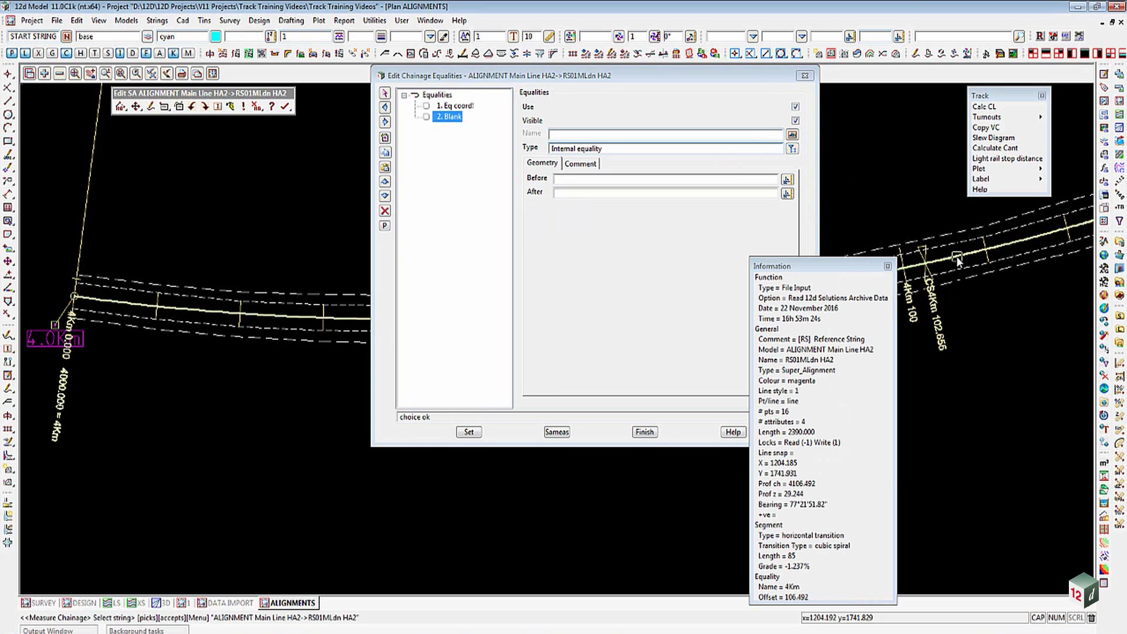
middle_click(956, 256)
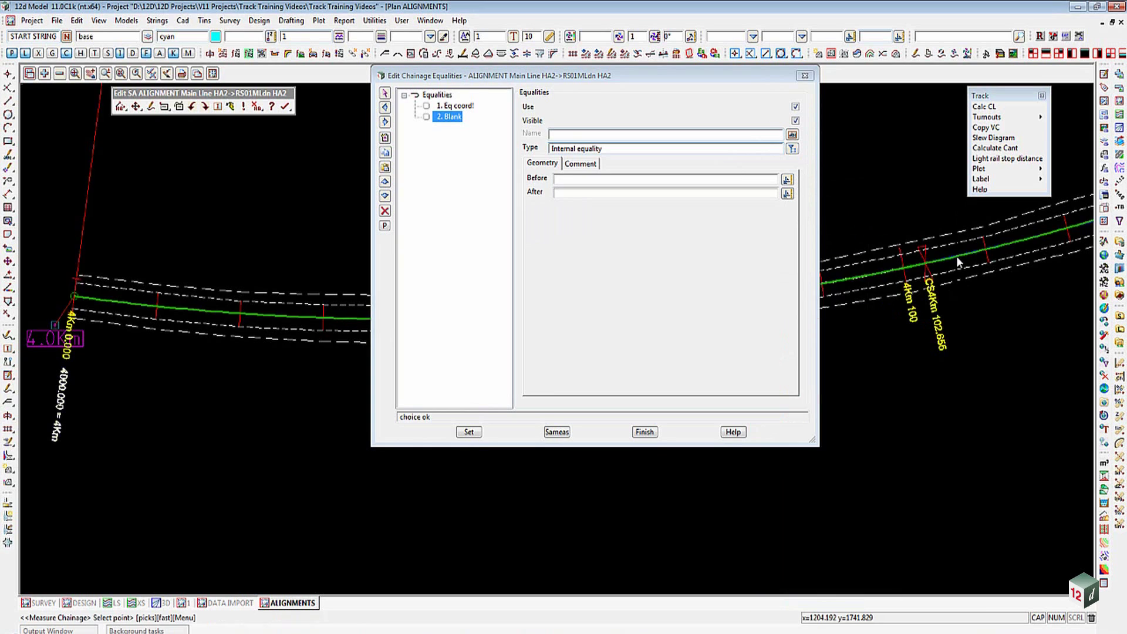
scroll(158, 318, down, 2)
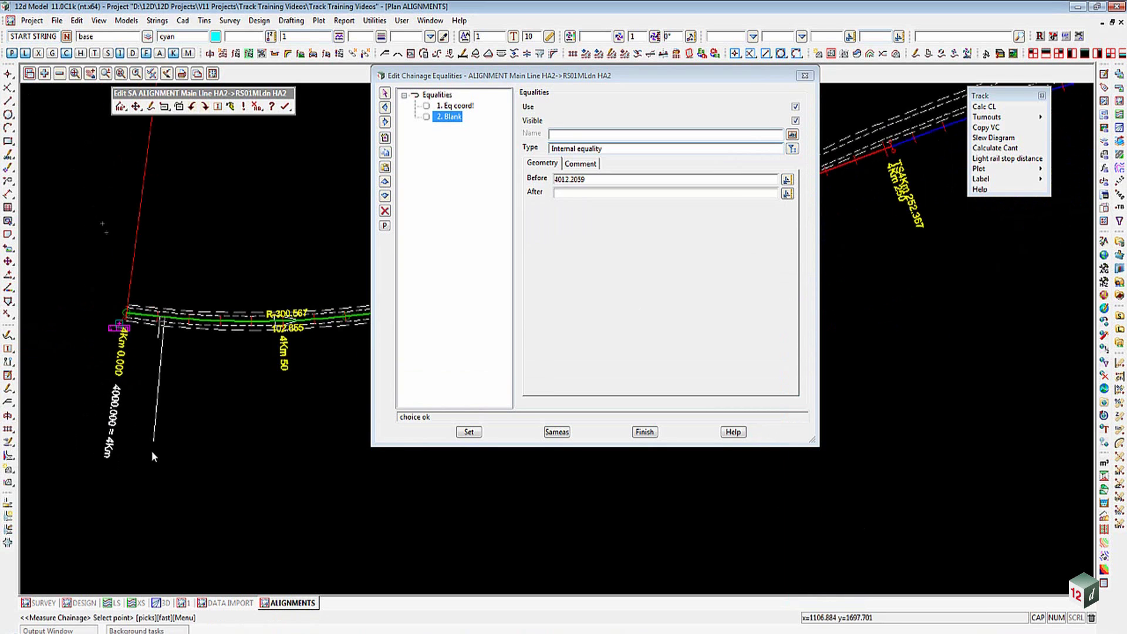
scroll(151, 453, down, 3)
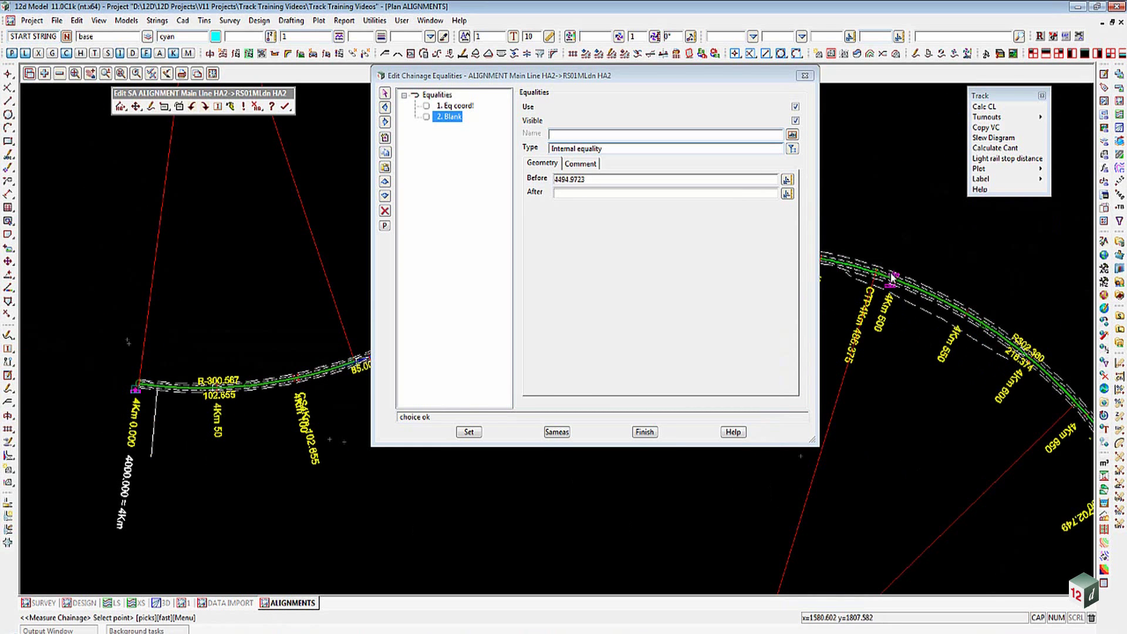
scroll(883, 281, up, 4)
scroll(881, 277, up, 1)
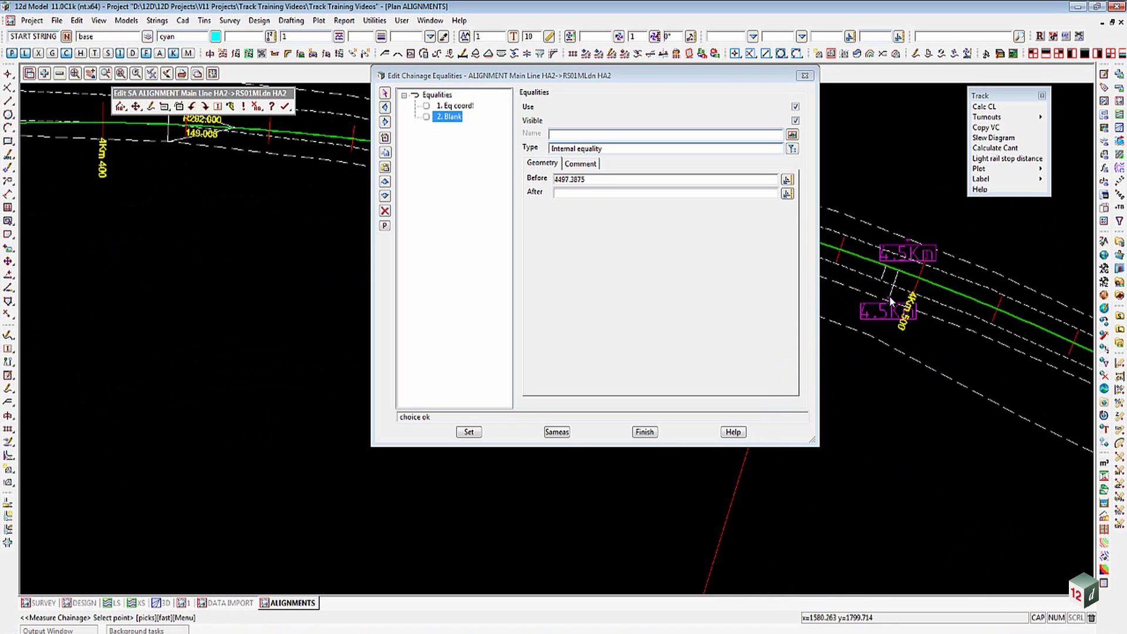
click(890, 301)
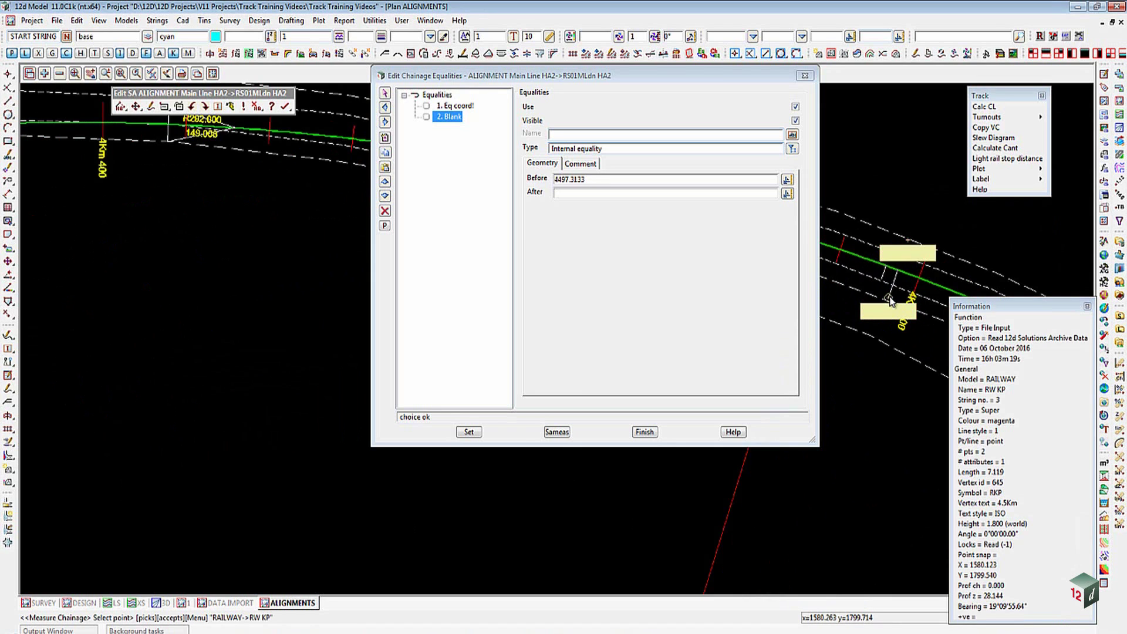
Shorten the internal equality's Before value to 497.3133, set After to 500, and apply the equality
click(556, 180)
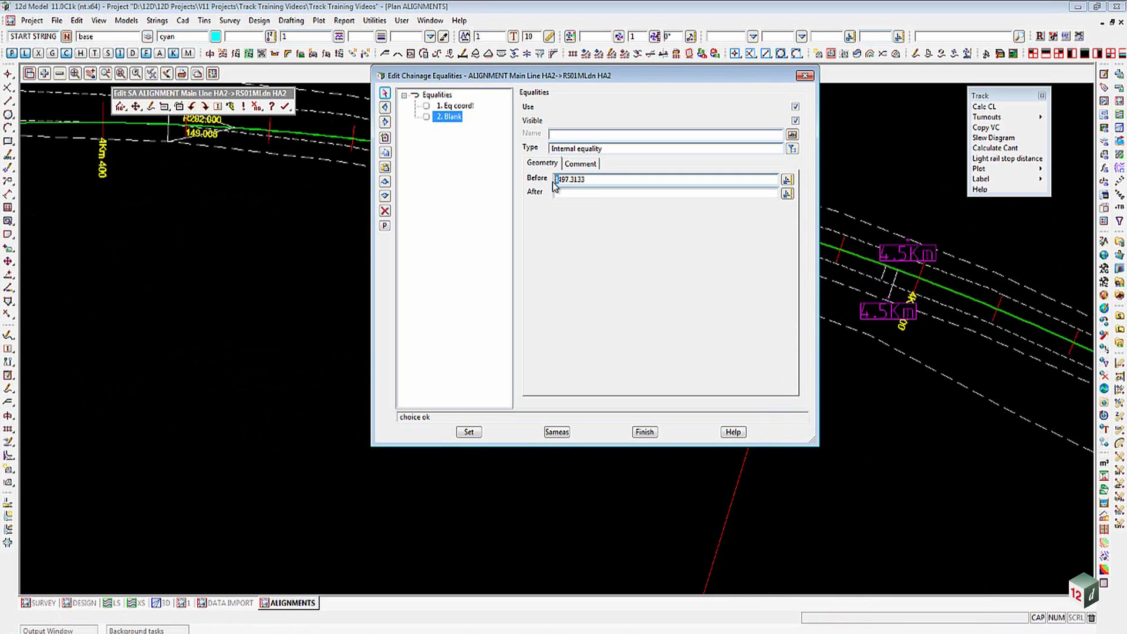
key(Delete)
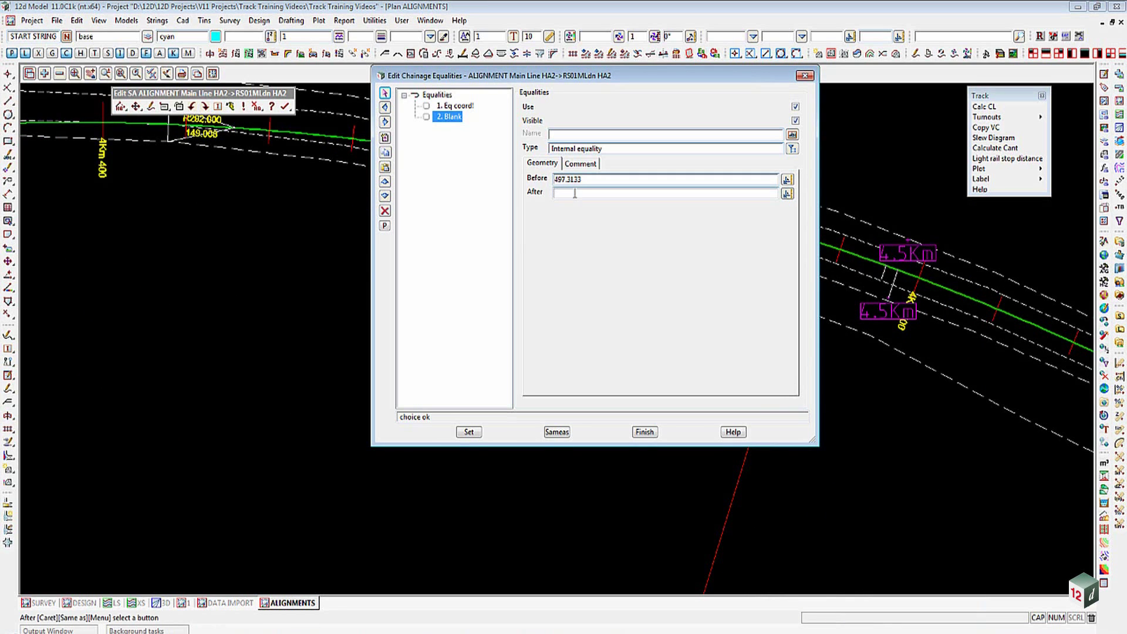
click(575, 193)
text(500)
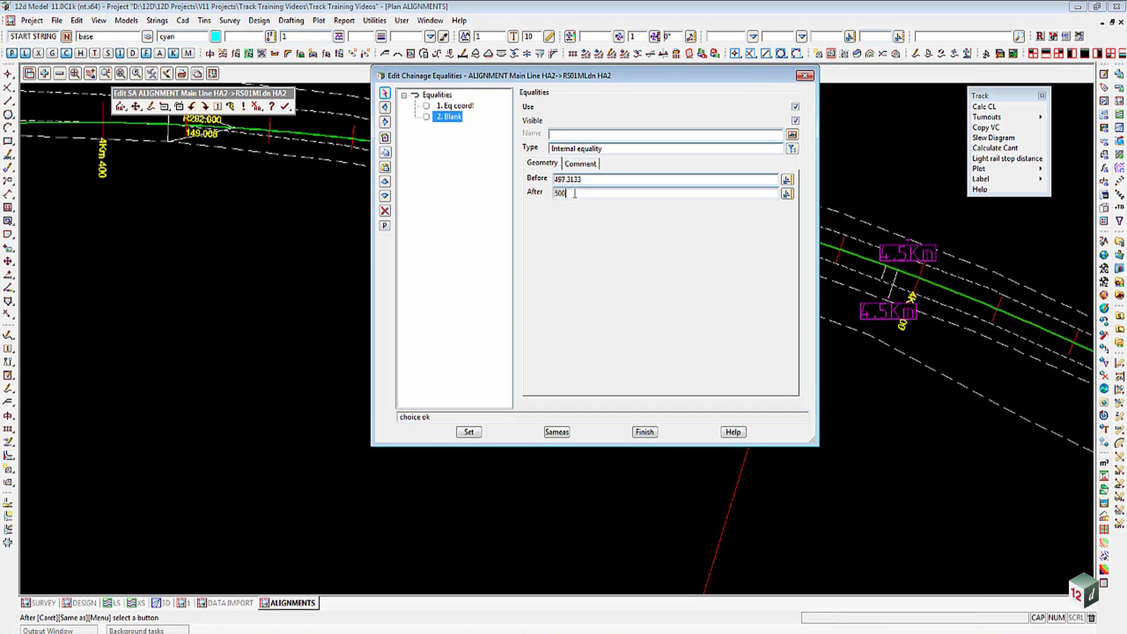
click(468, 432)
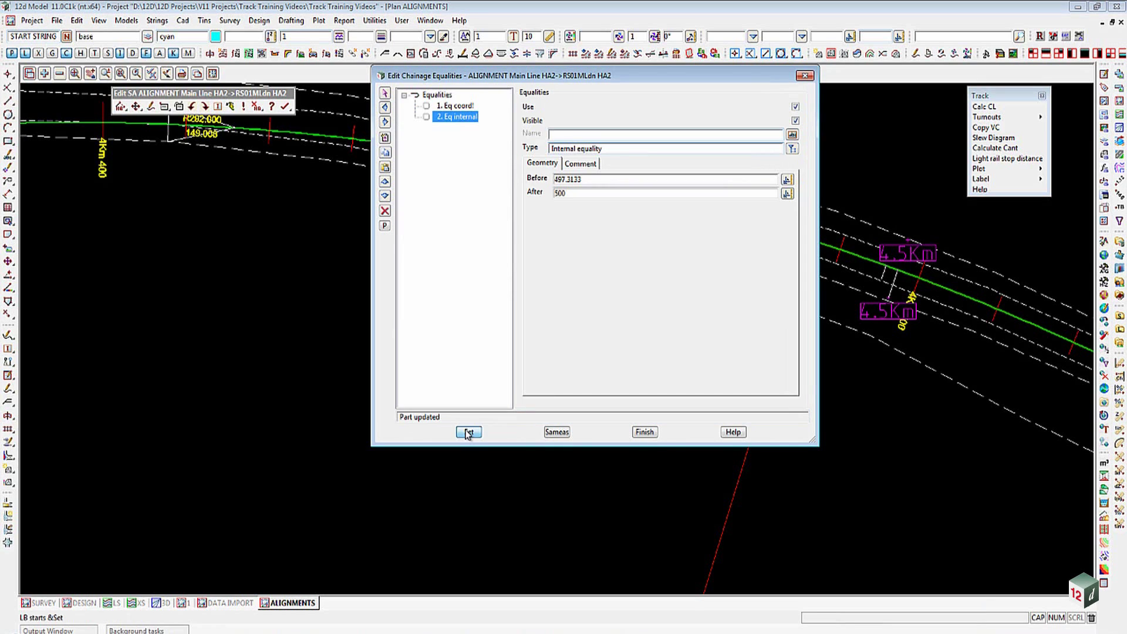
click(343, 70)
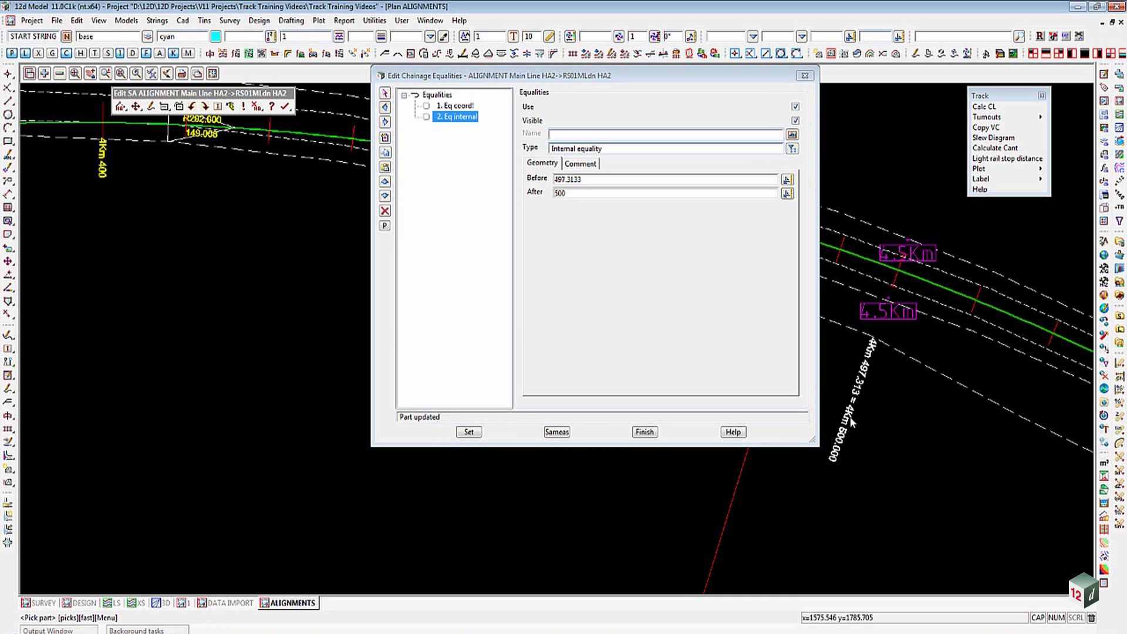
Insert a third chainage equality of type K-post coord and name it 5Km
click(385, 138)
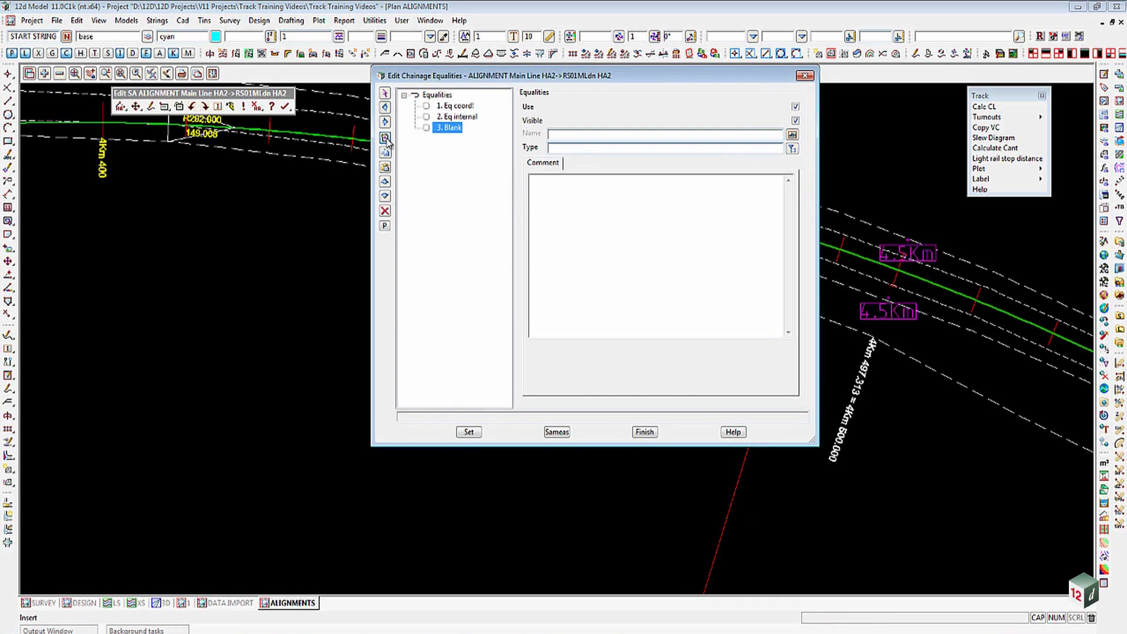
click(792, 149)
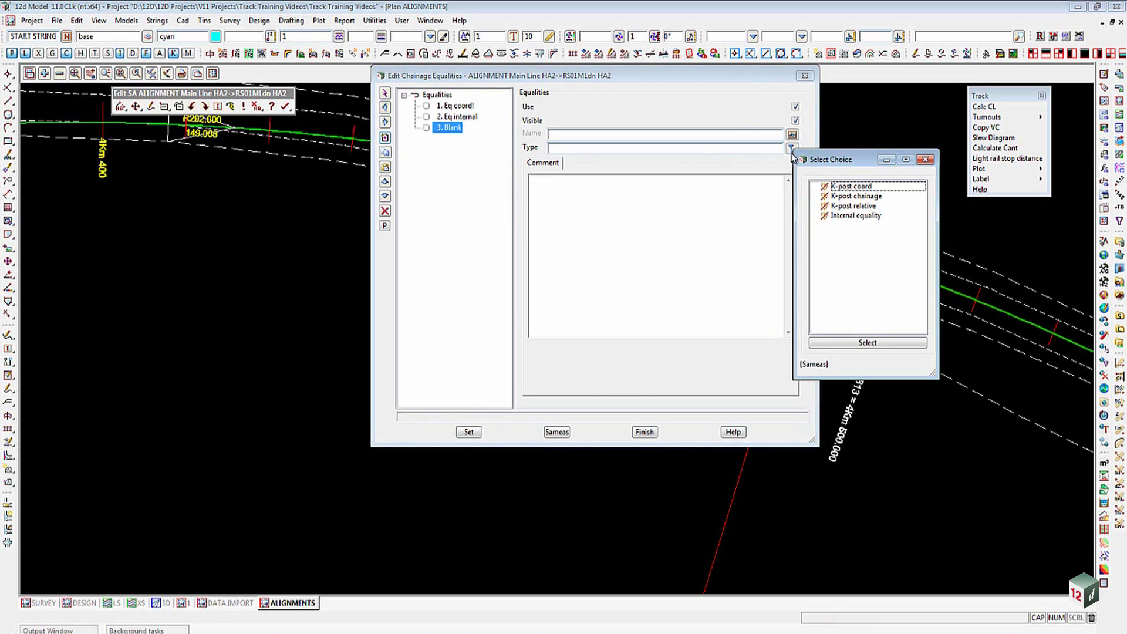
double_click(857, 186)
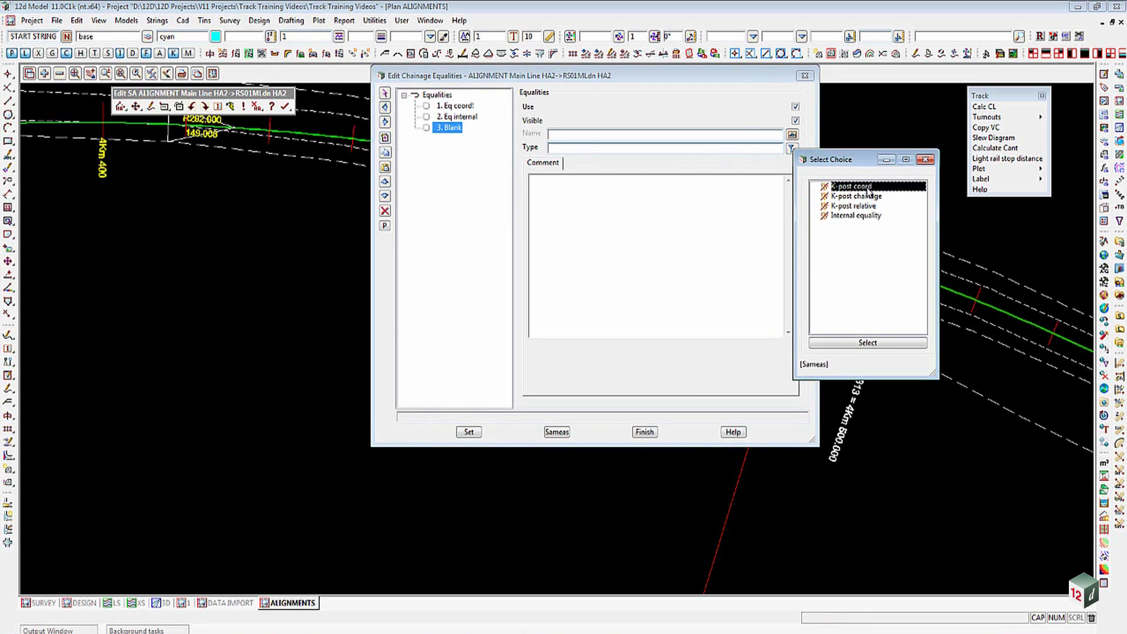
click(573, 135)
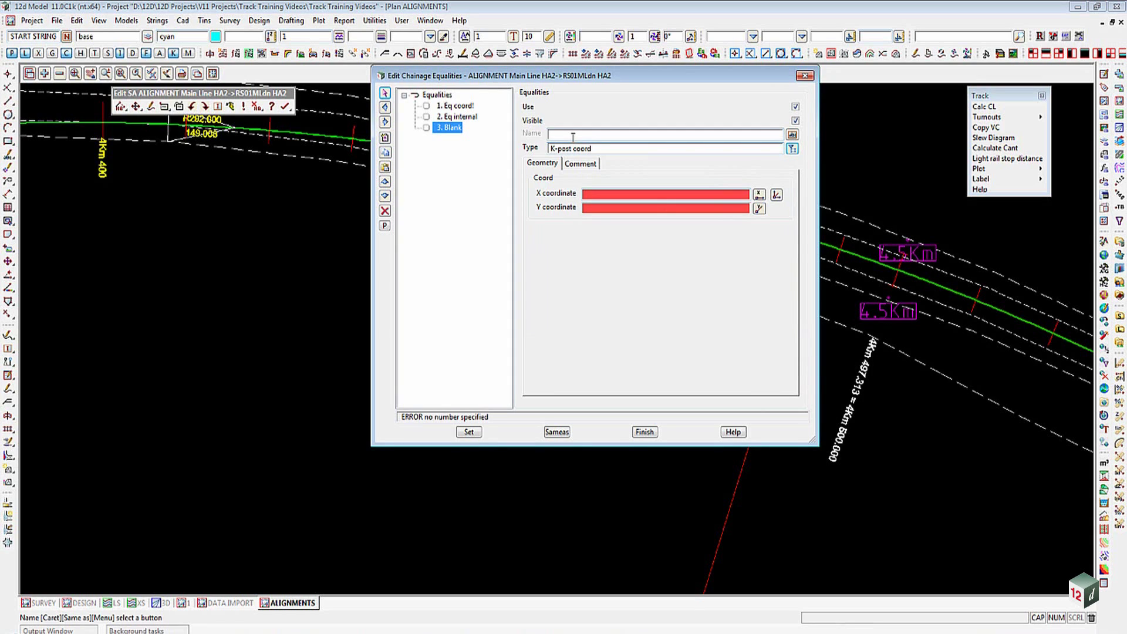
text(5Km)
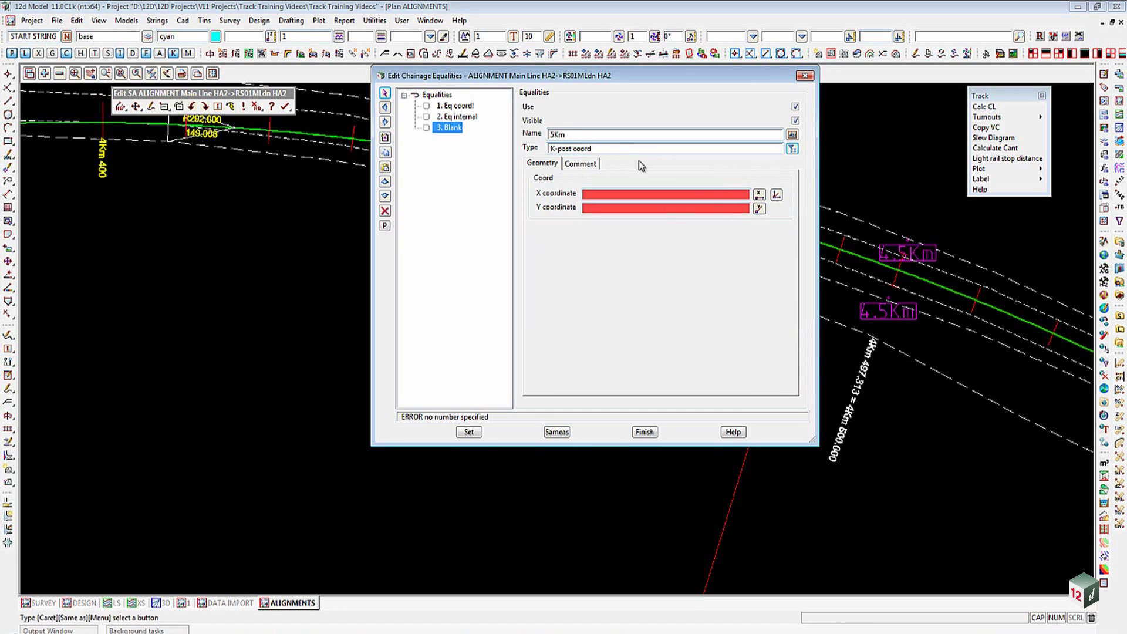
Take the 5Km equality's X and Y coordinates from the 5.0Km post in the plan and apply the equality
click(777, 195)
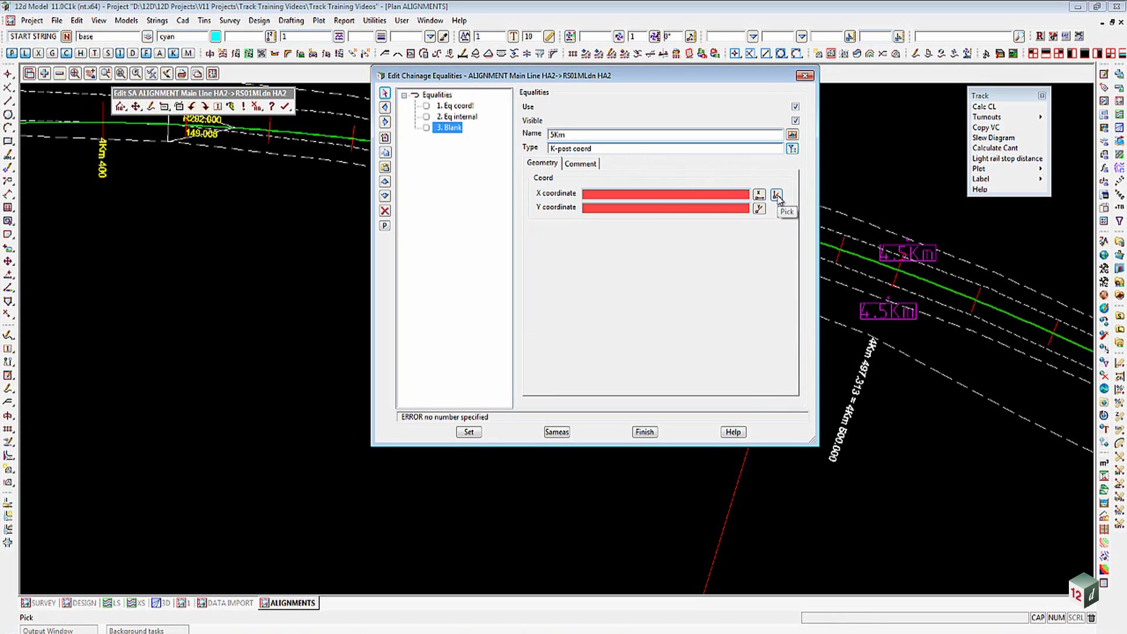
click(777, 195)
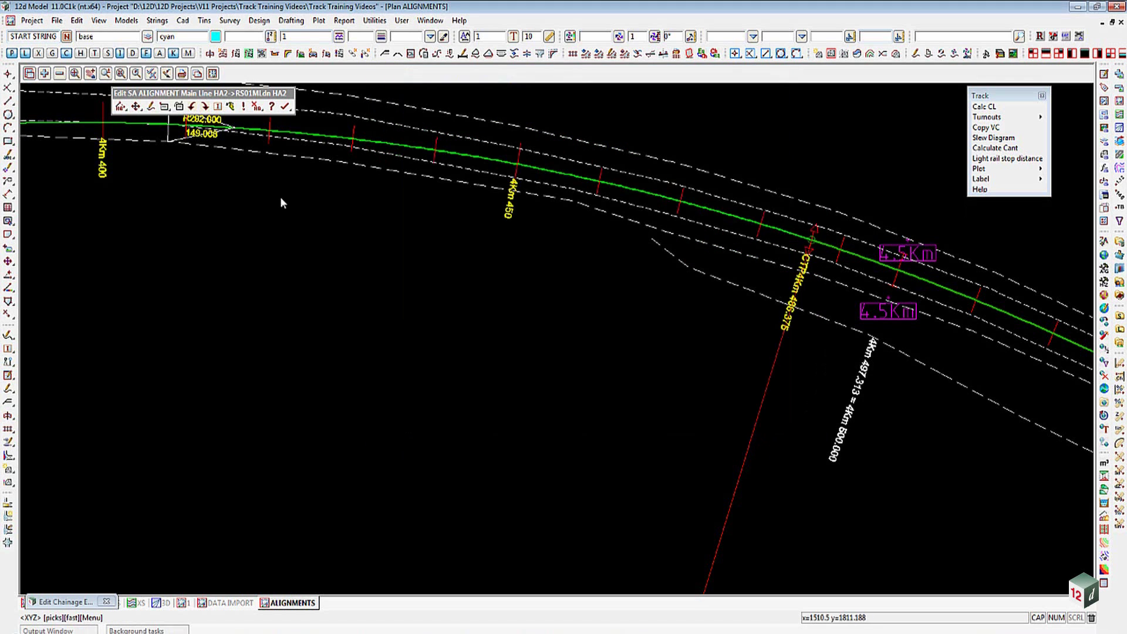
scroll(239, 250, down, 5)
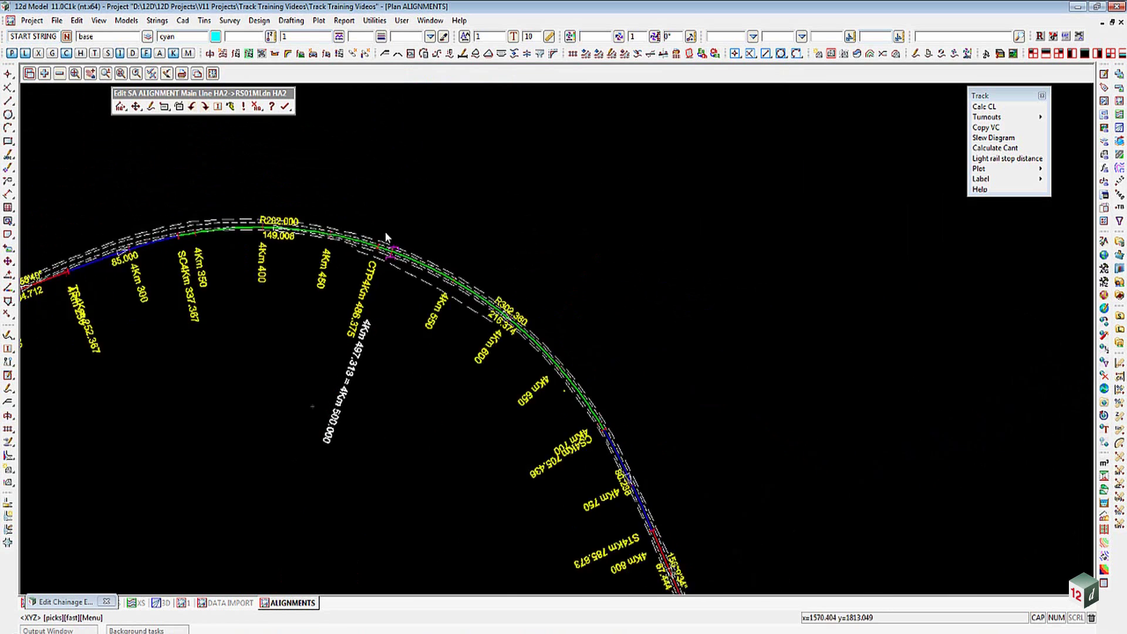
scroll(394, 233, down, 3)
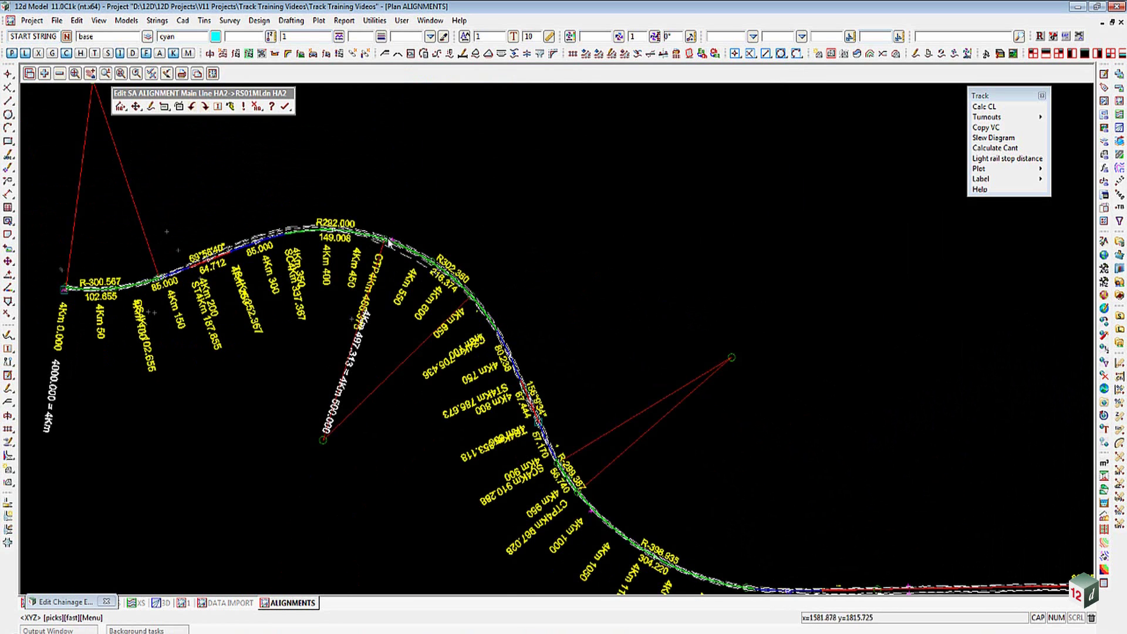
scroll(530, 411, up, 2)
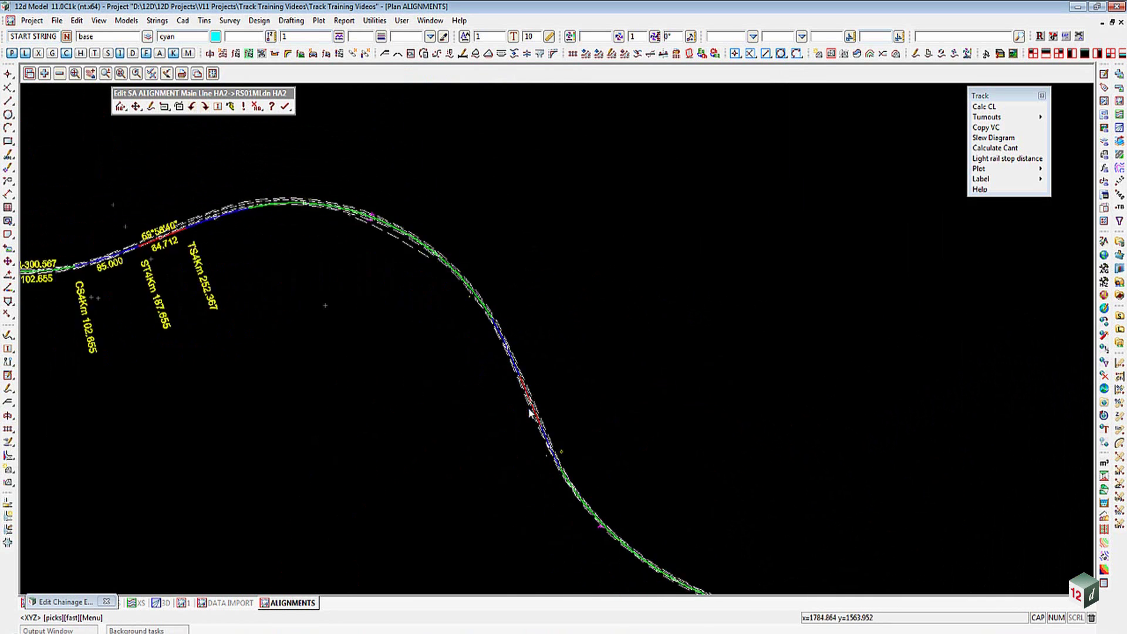
scroll(530, 412, down, 1)
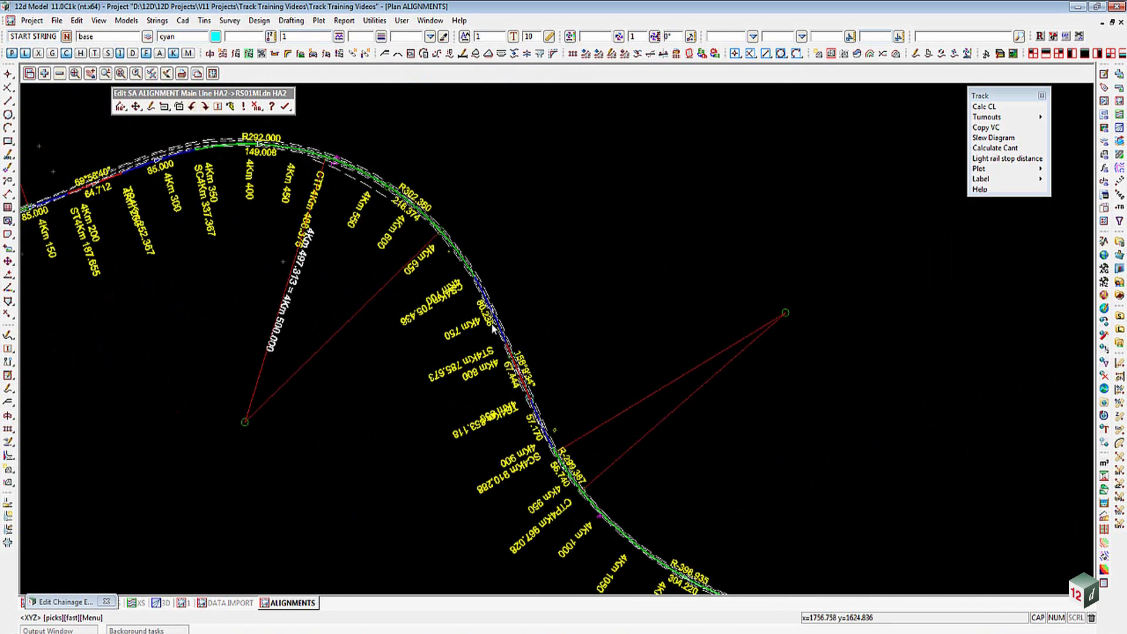
scroll(595, 524, up, 2)
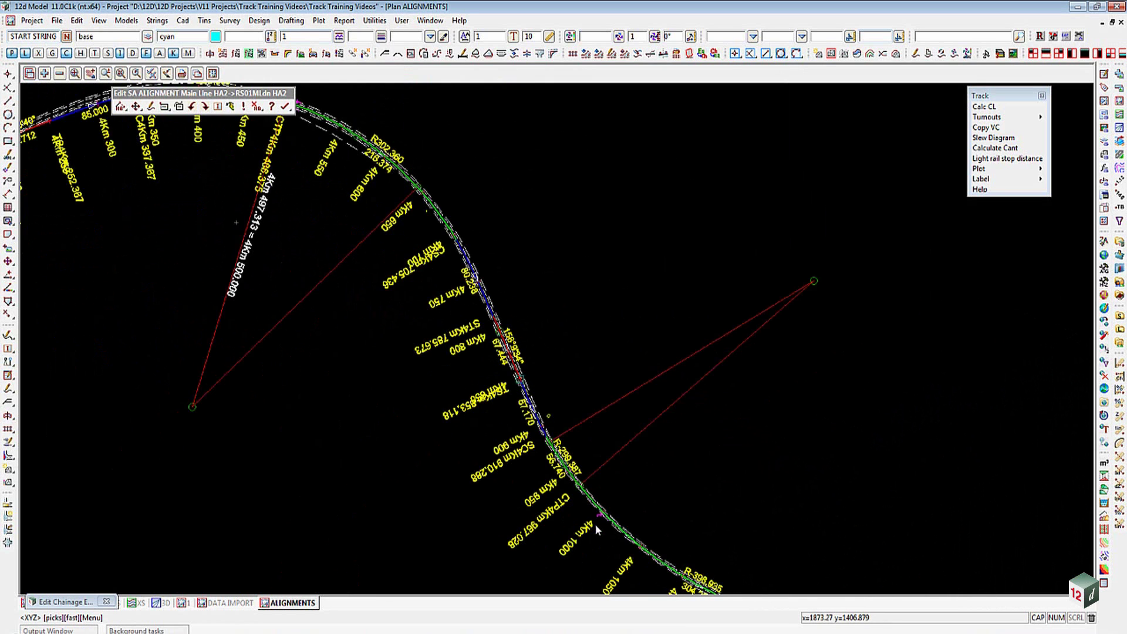
scroll(608, 515, up, 5)
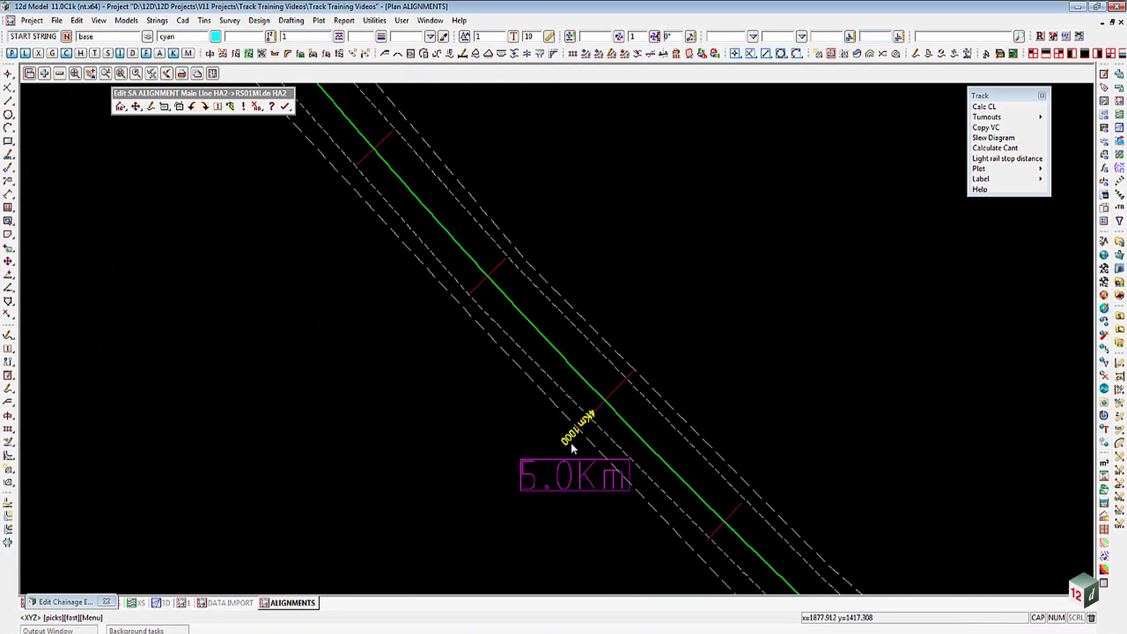
click(574, 448)
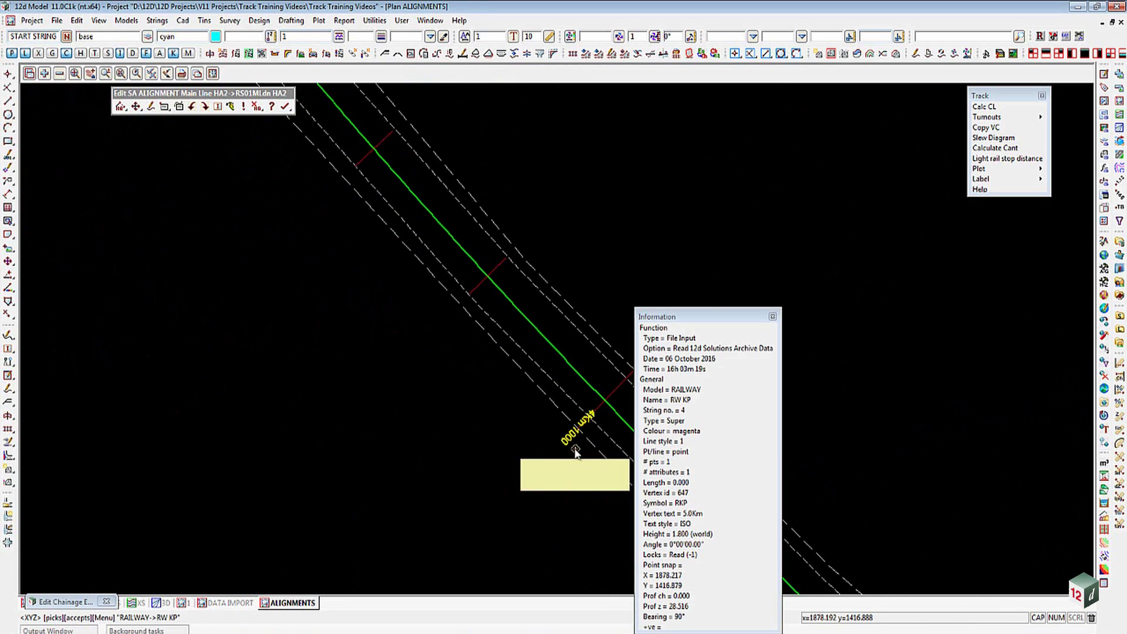
middle_click(574, 450)
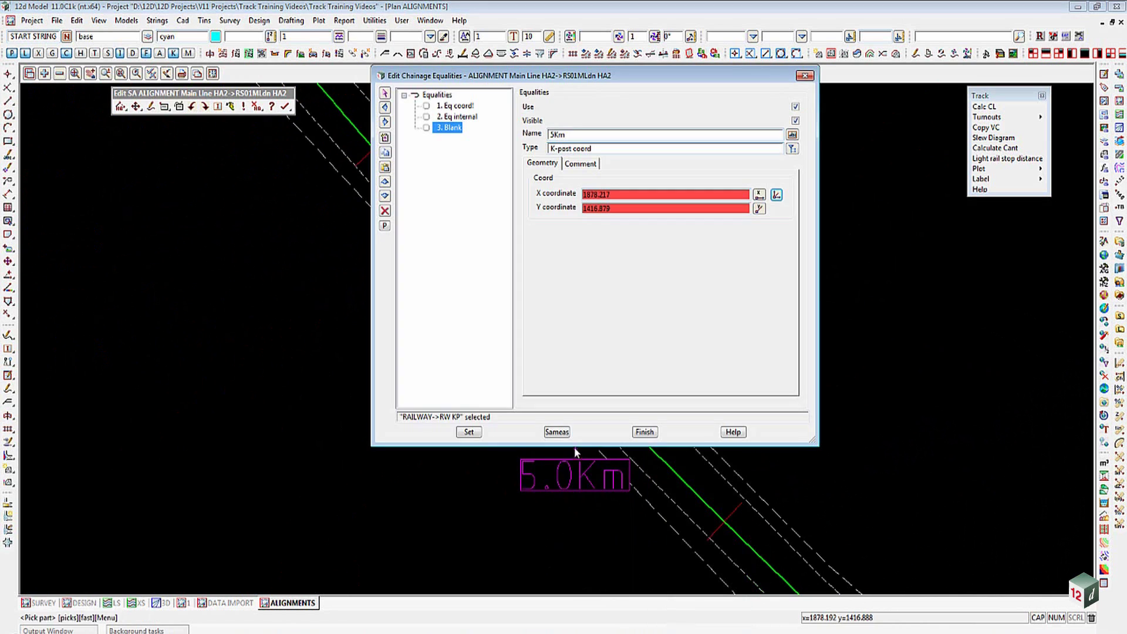
click(469, 432)
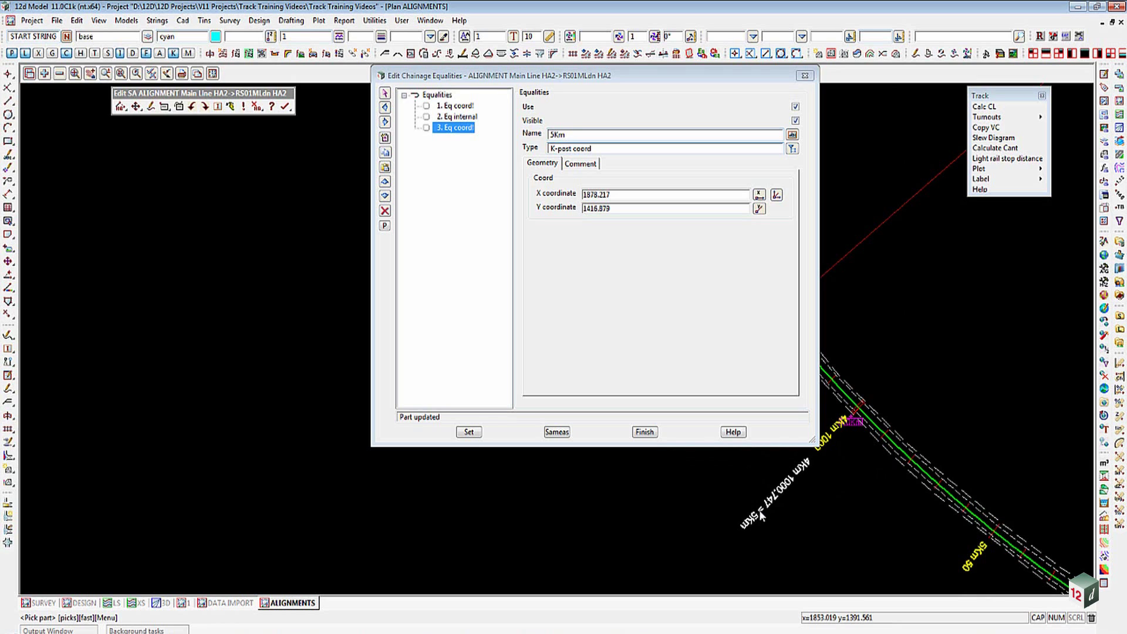
Insert a fourth chainage equality of type K-post coord and name it X
click(385, 138)
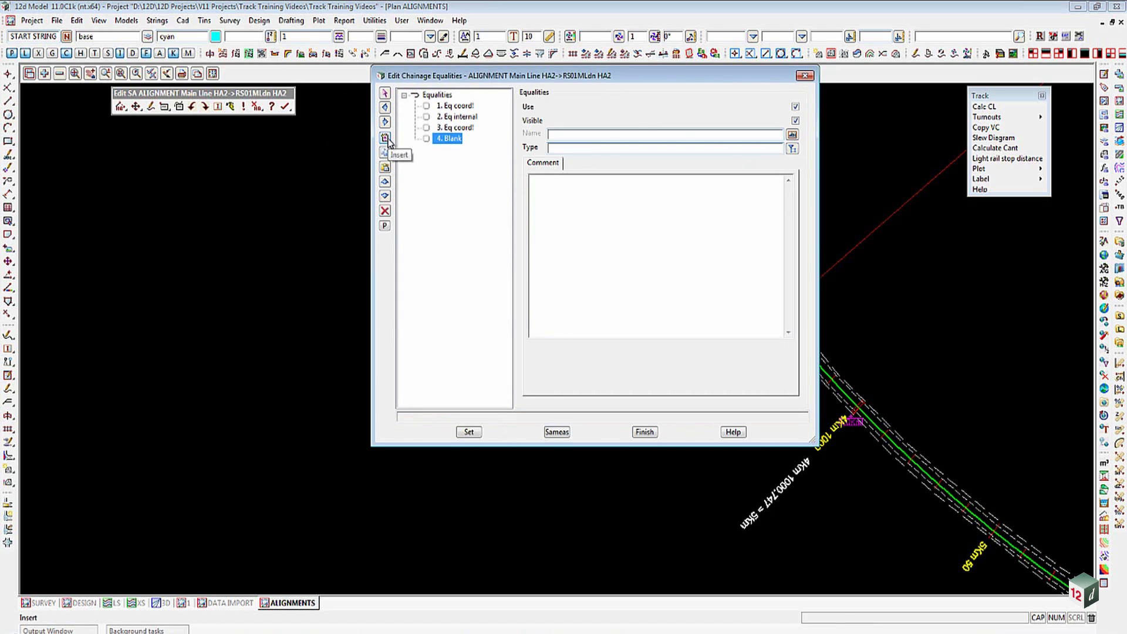
click(792, 148)
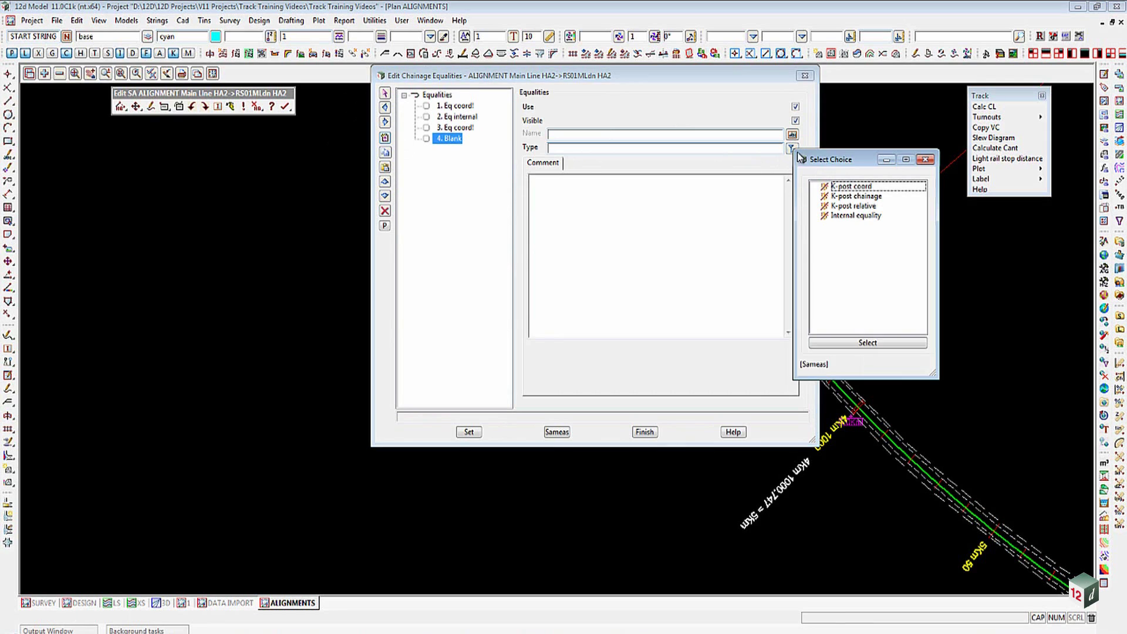
click(858, 189)
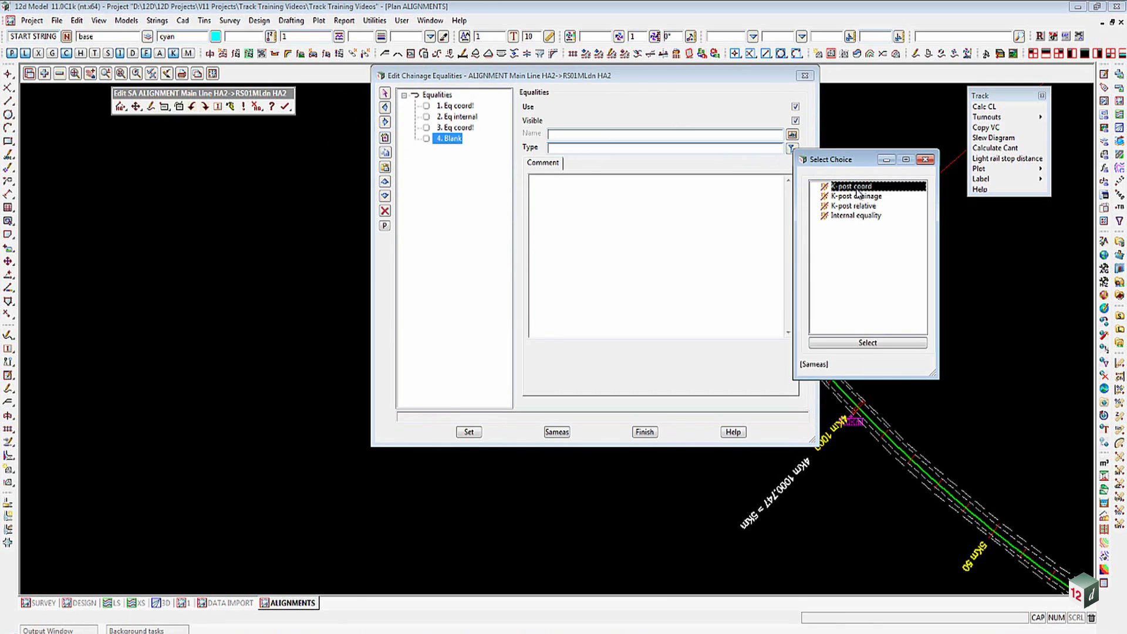
double_click(859, 189)
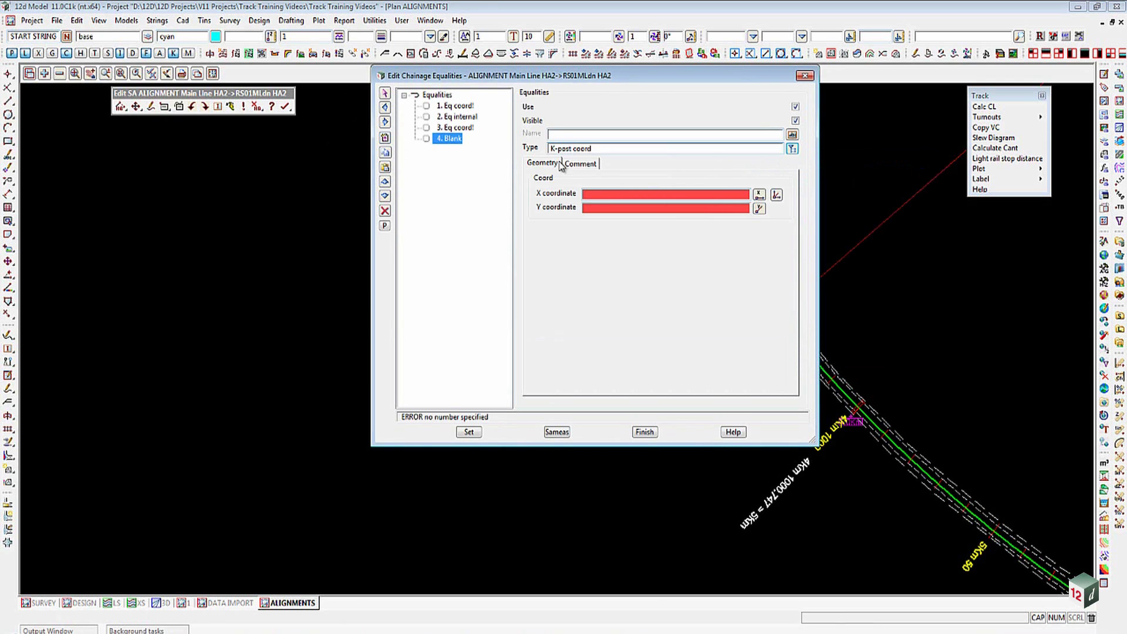
click(554, 134)
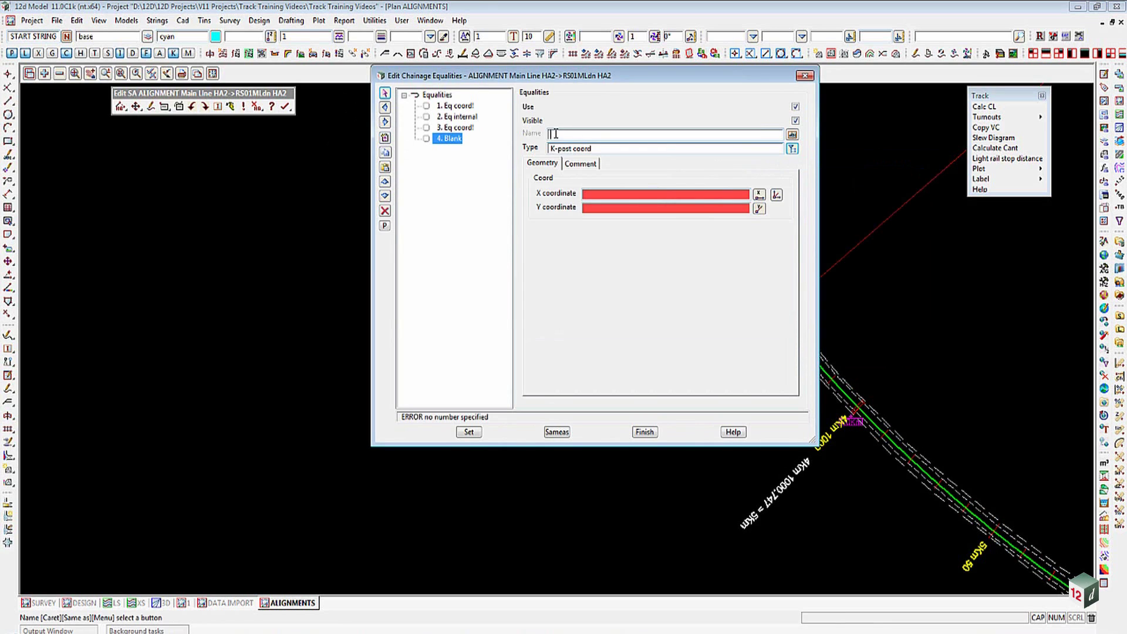
text(X)
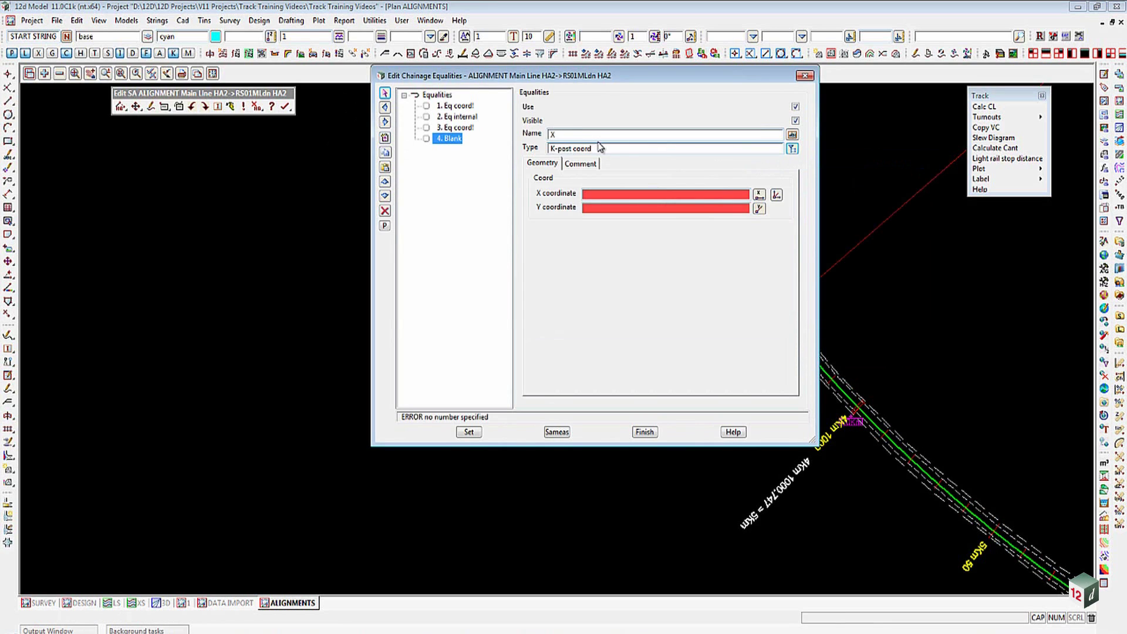
Take the X equality's X and Y coordinates from the upper 5.5Km post in the plan and apply the equality
click(777, 196)
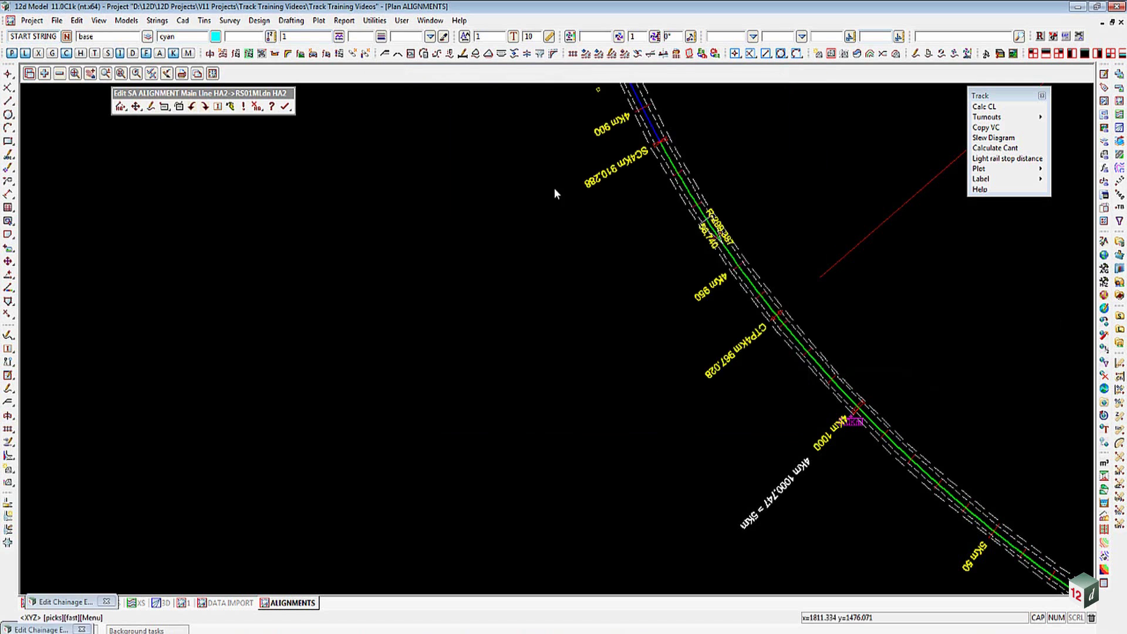
scroll(470, 195, down, 6)
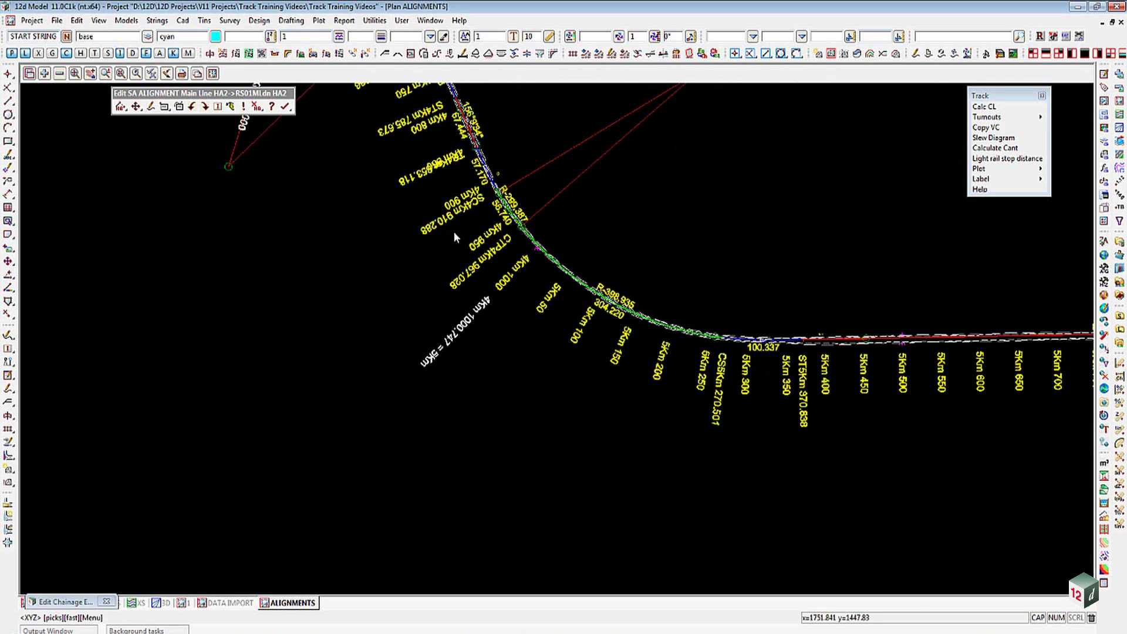
scroll(886, 335, up, 6)
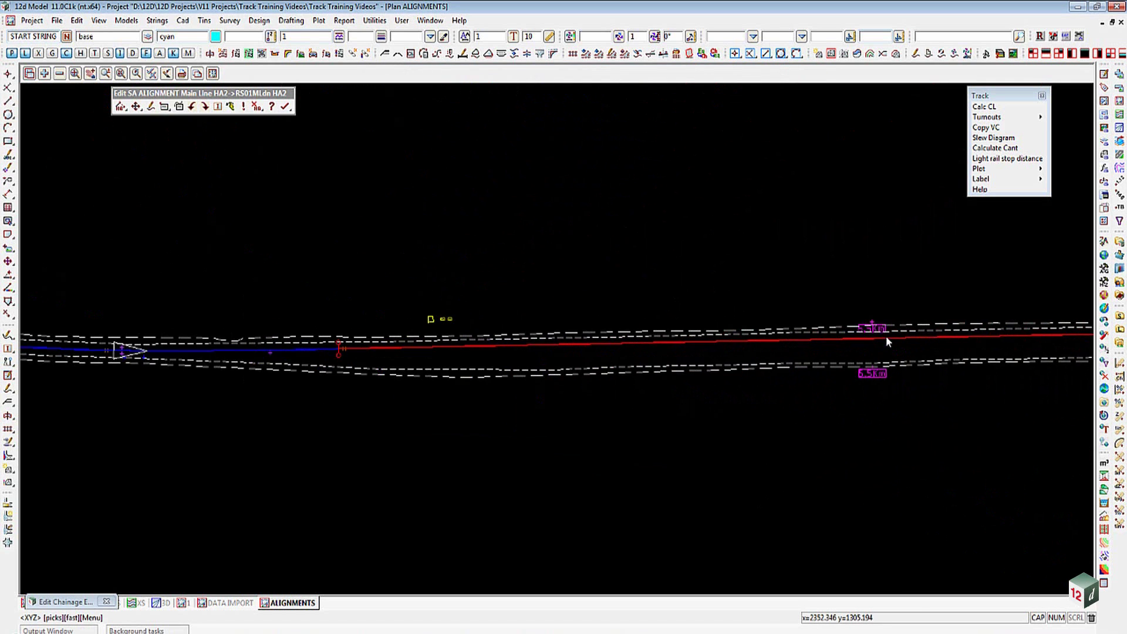
scroll(879, 374, up, 3)
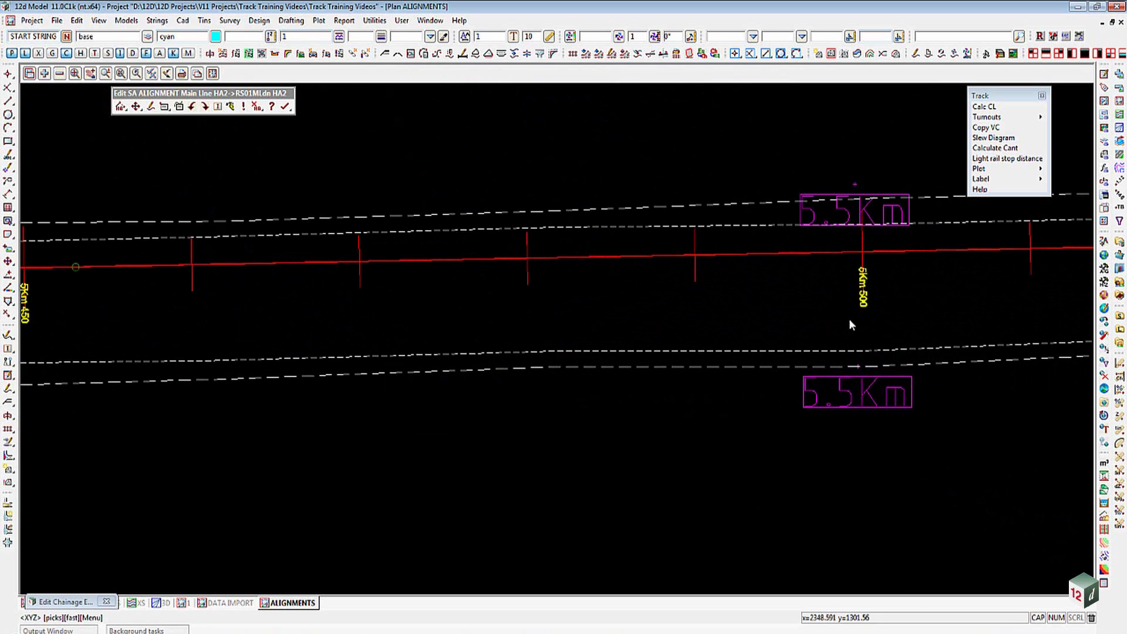
click(854, 185)
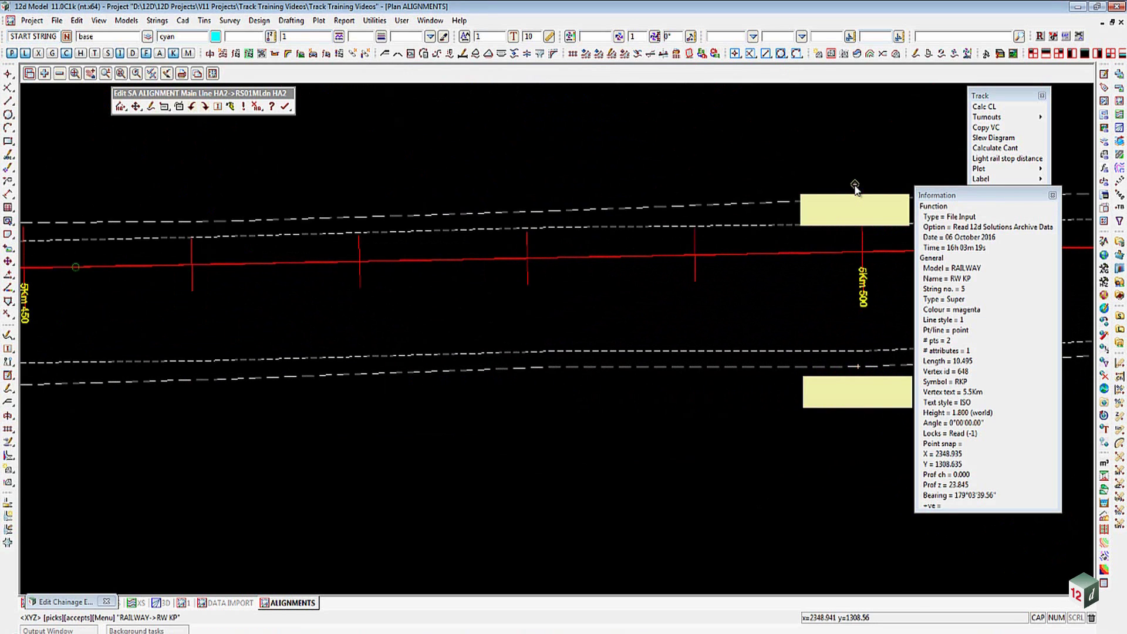
middle_click(855, 185)
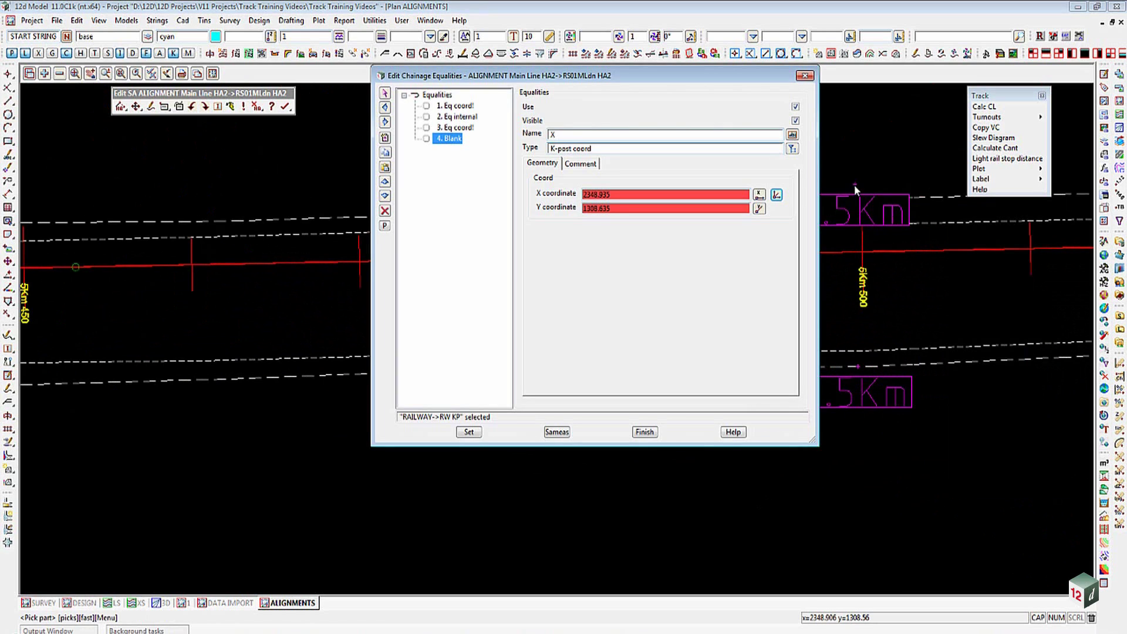
click(468, 432)
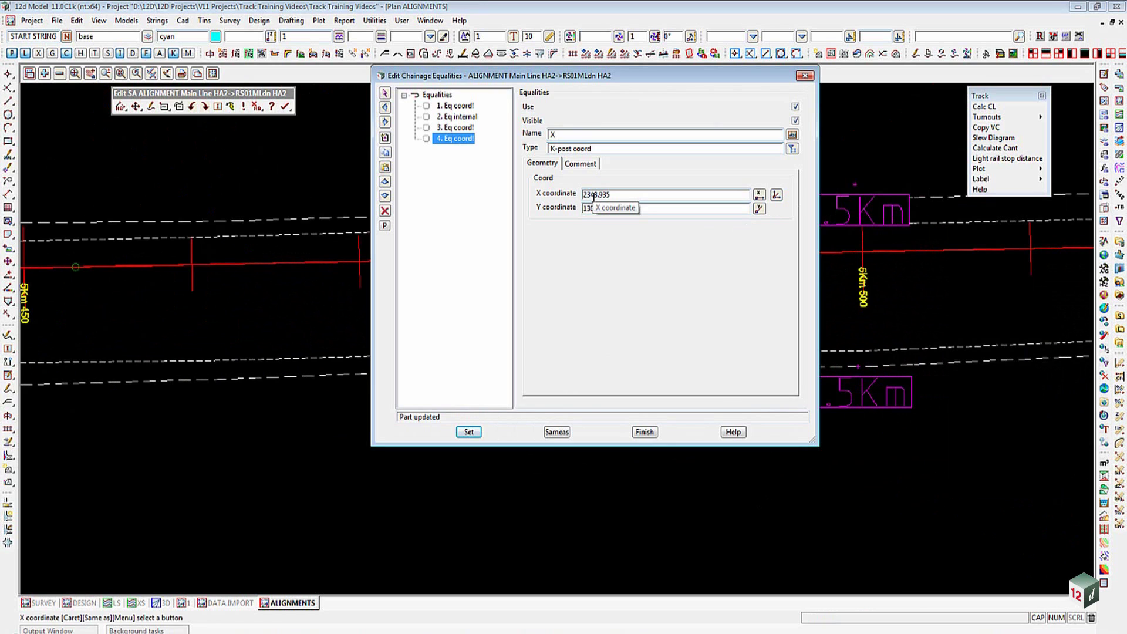
click(913, 77)
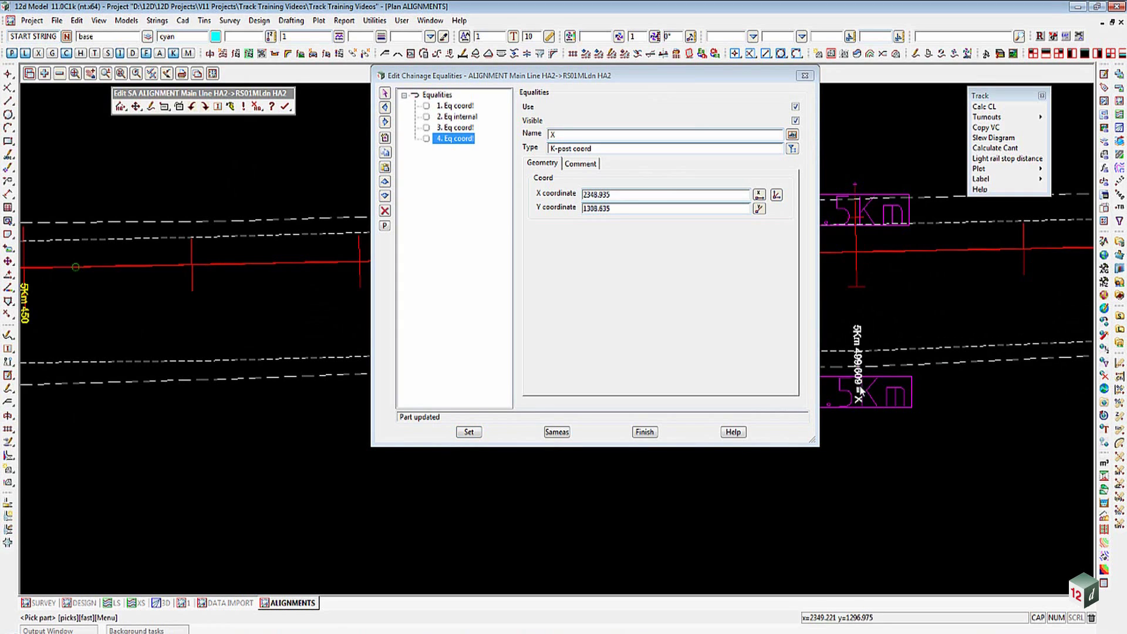
Change the fourth equality's type to Internal equality, set Before to 499.609 and After to 500, and apply it
click(792, 149)
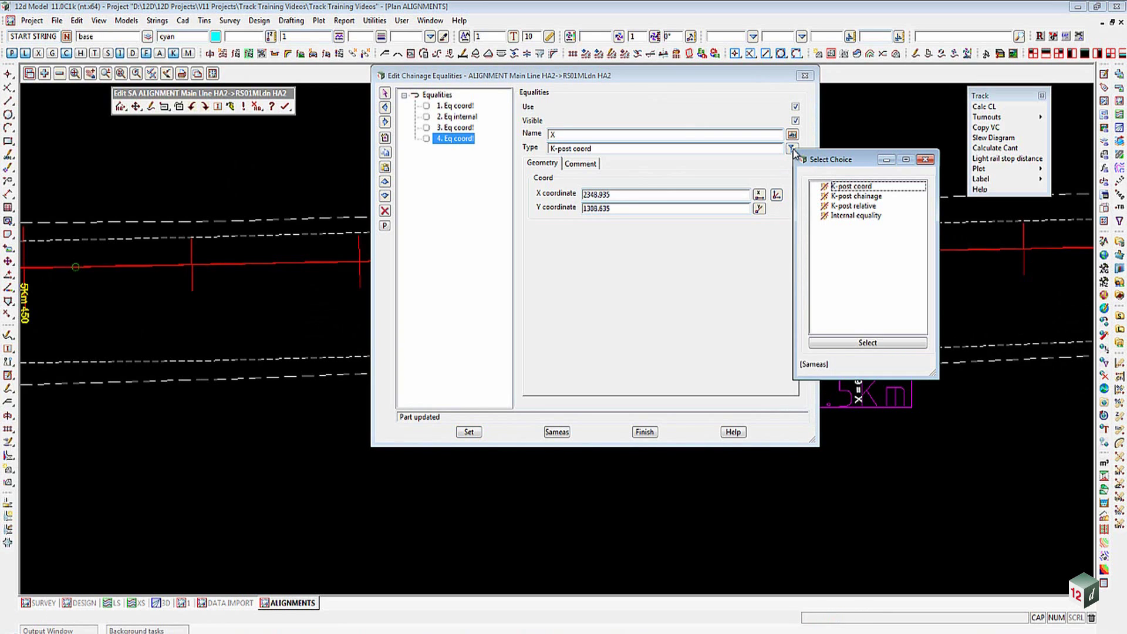
double_click(855, 216)
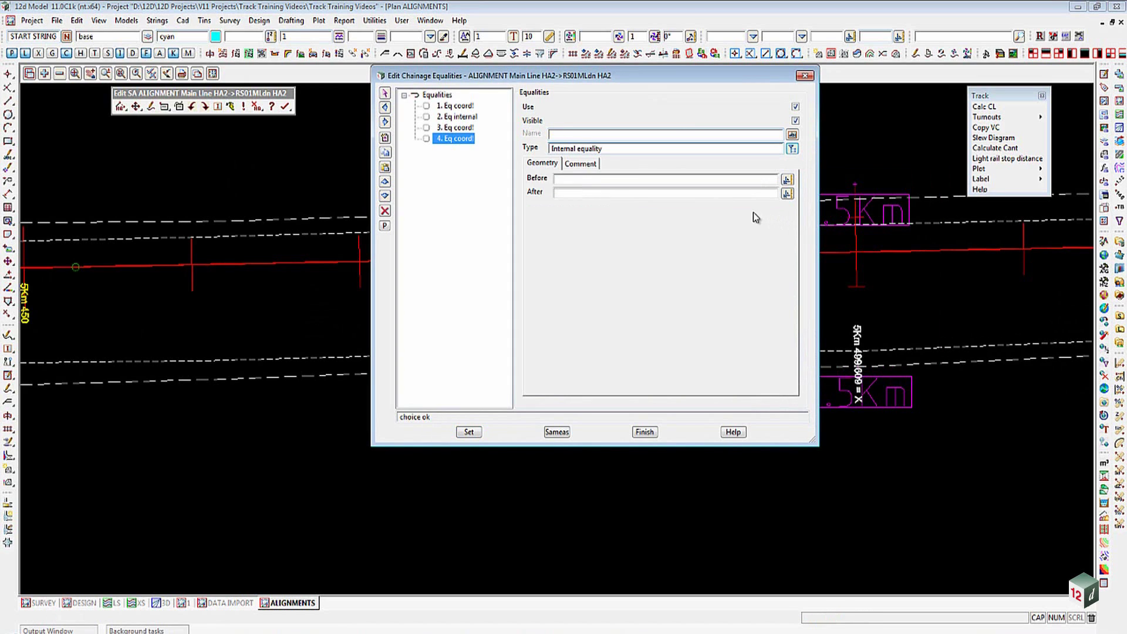
click(611, 179)
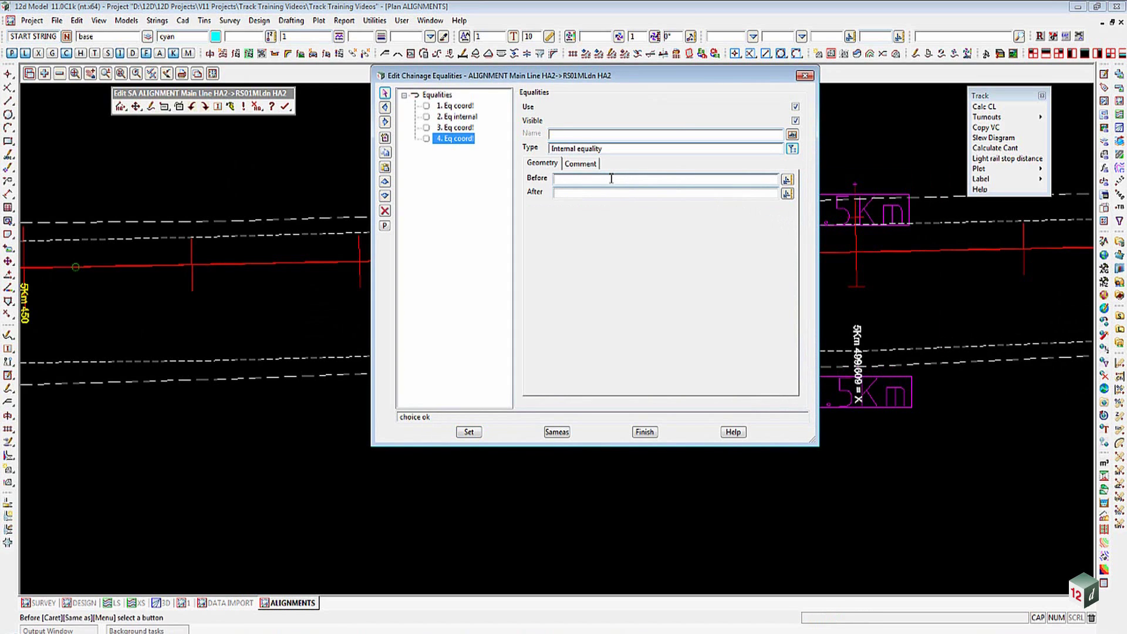
text(499.609)
click(594, 191)
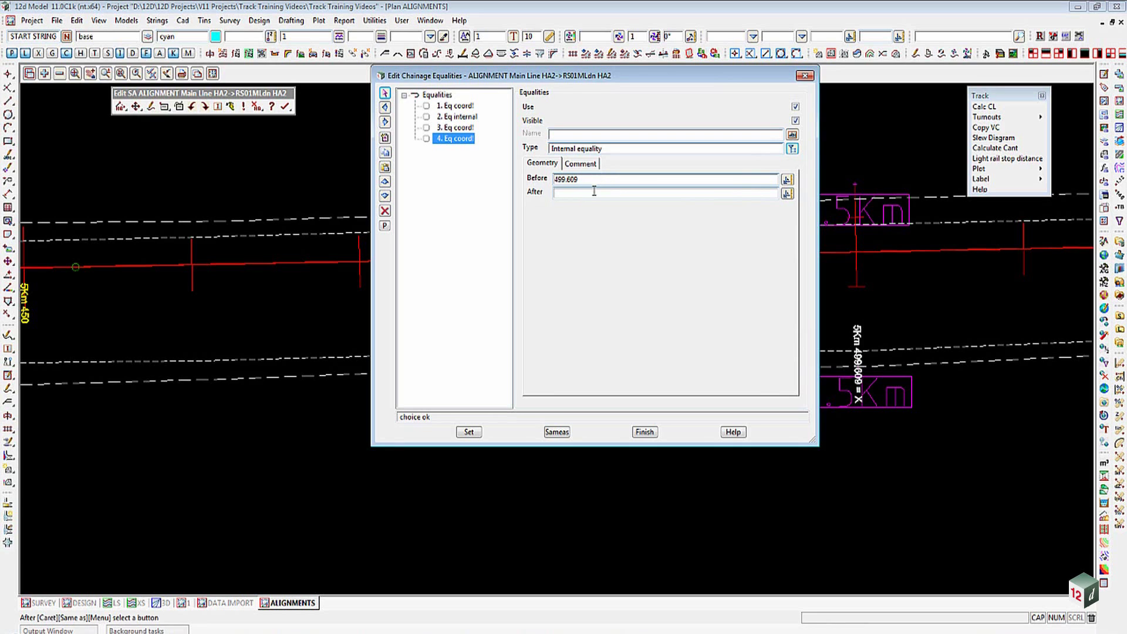
text(500)
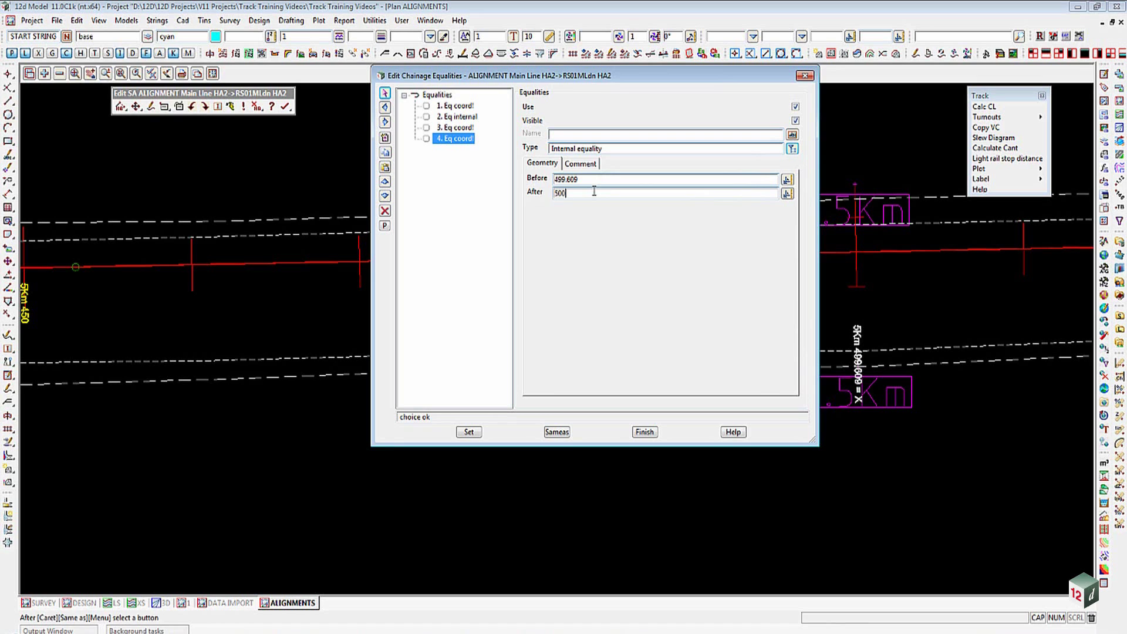
click(472, 432)
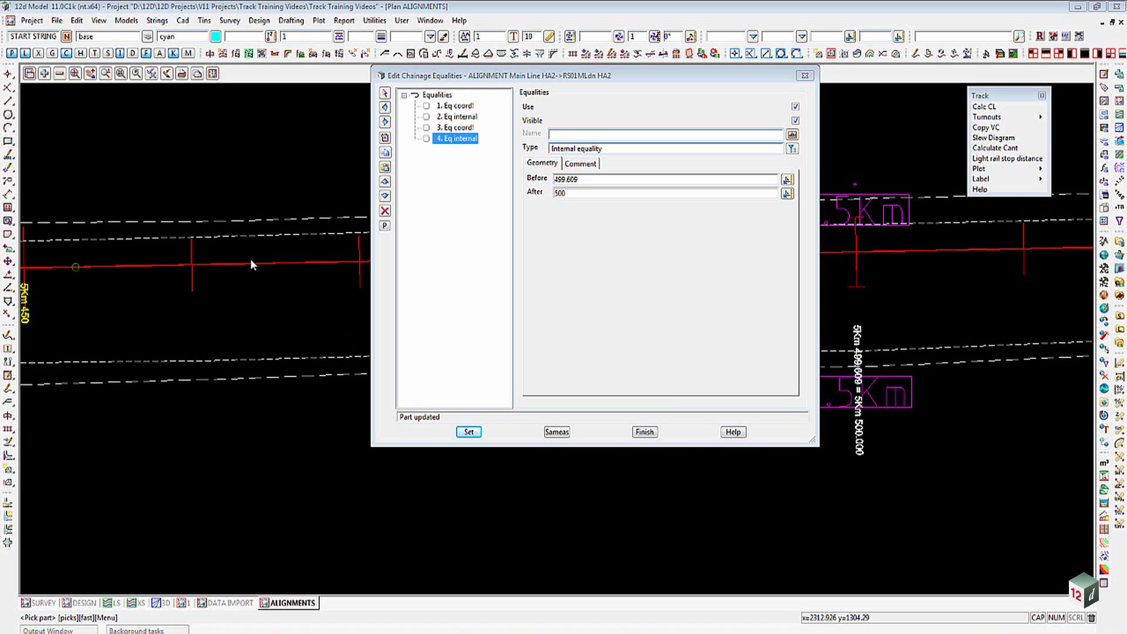
Insert a fifth chainage equality of type K-post coord and name it 6Km
click(387, 139)
click(387, 139)
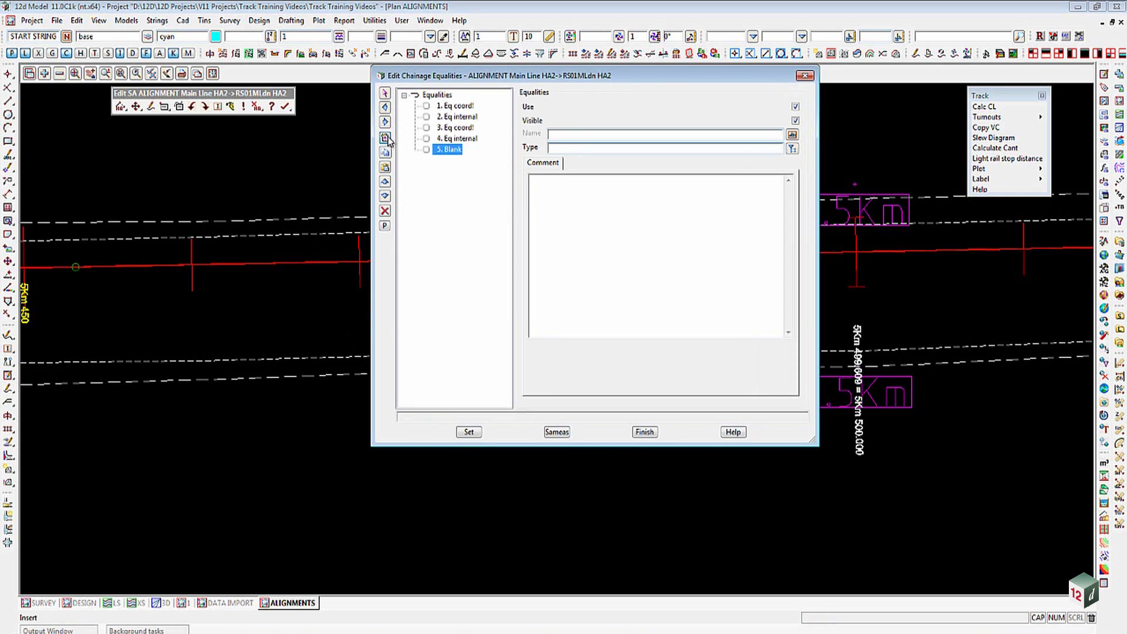
click(793, 148)
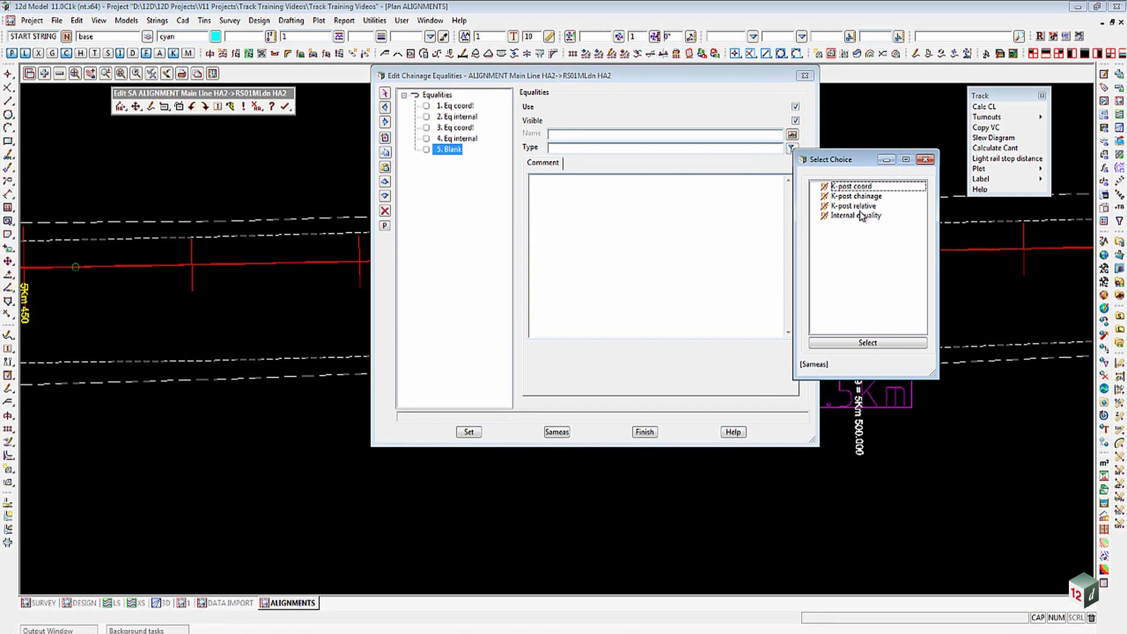
double_click(850, 187)
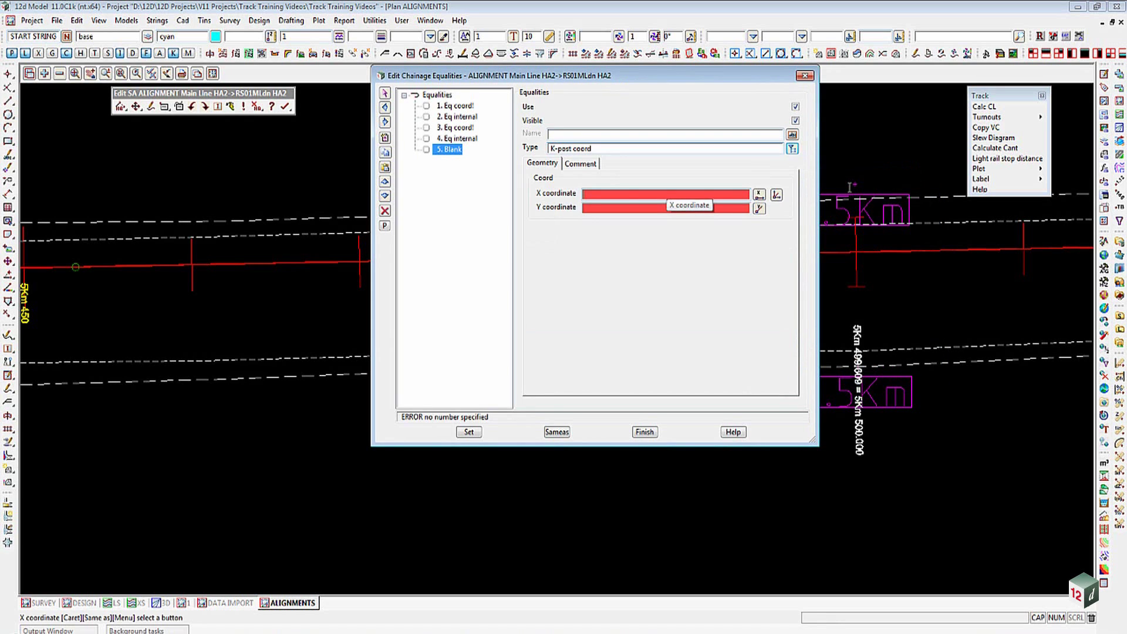
click(556, 135)
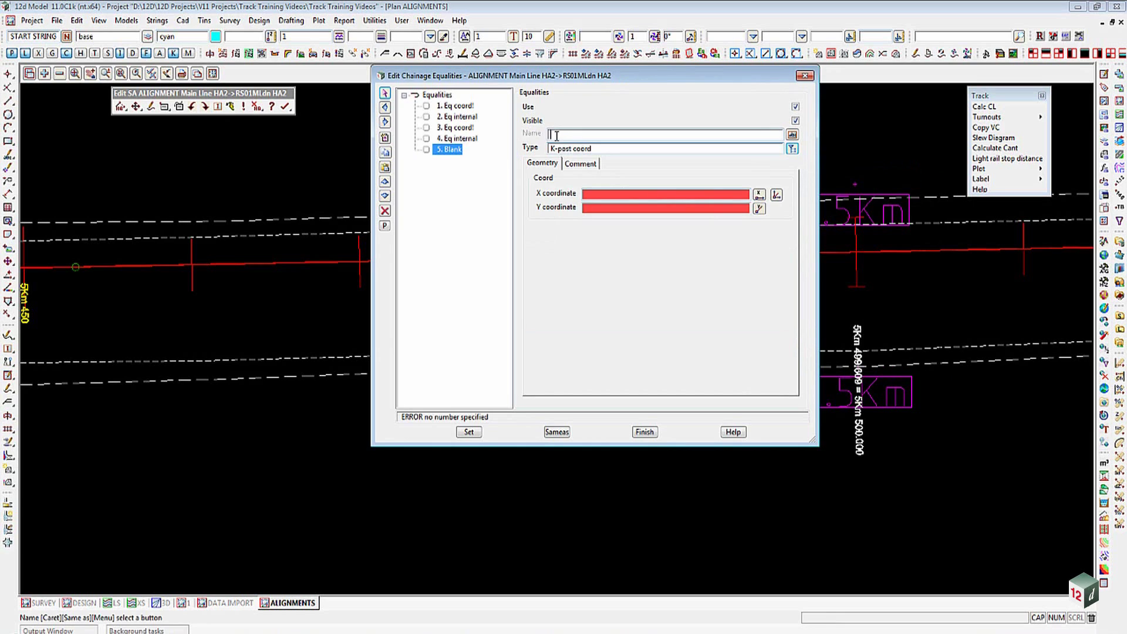
text(6Km)
Take the 6Km equality's X and Y coordinates from the 6.0Km post in the plan and apply the equality
click(776, 196)
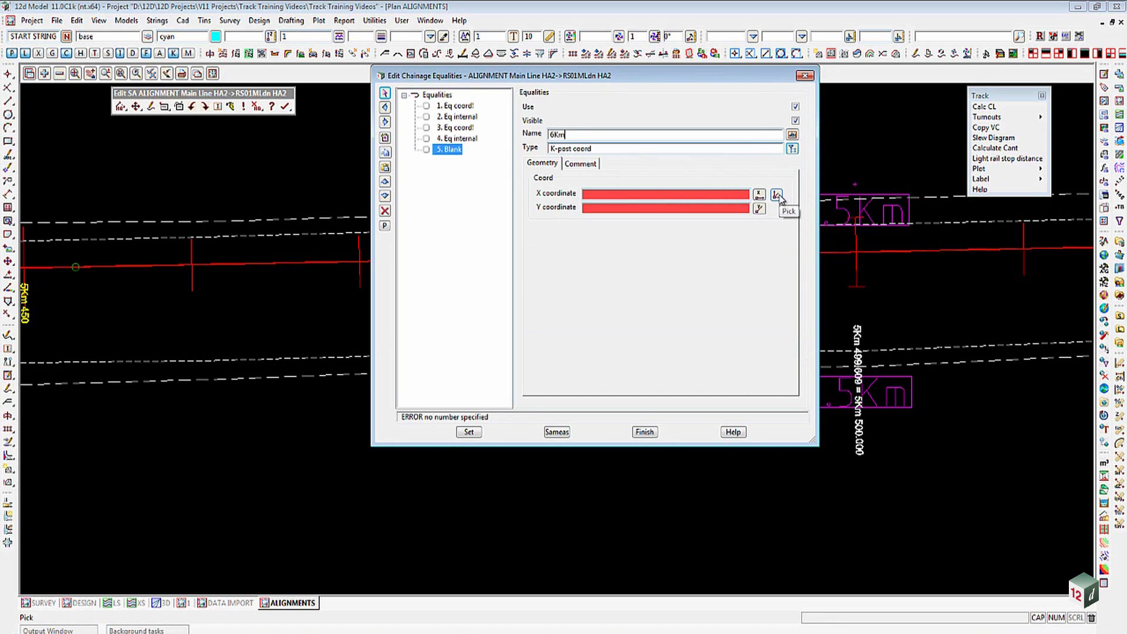
scroll(297, 235, down, 5)
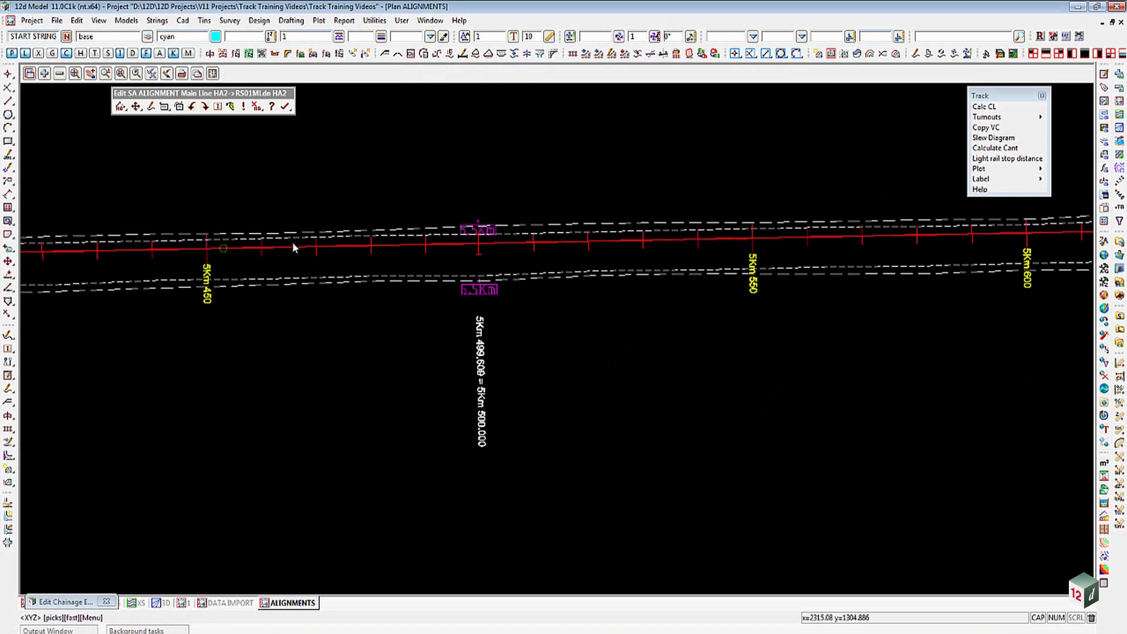
scroll(292, 242, down, 3)
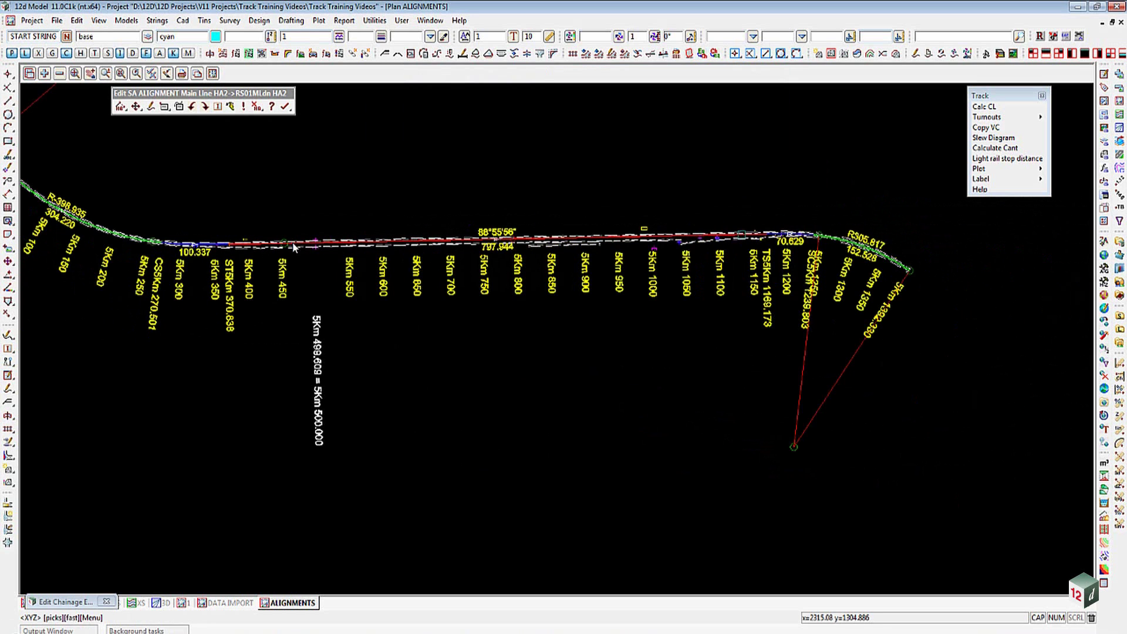
scroll(659, 244, up, 5)
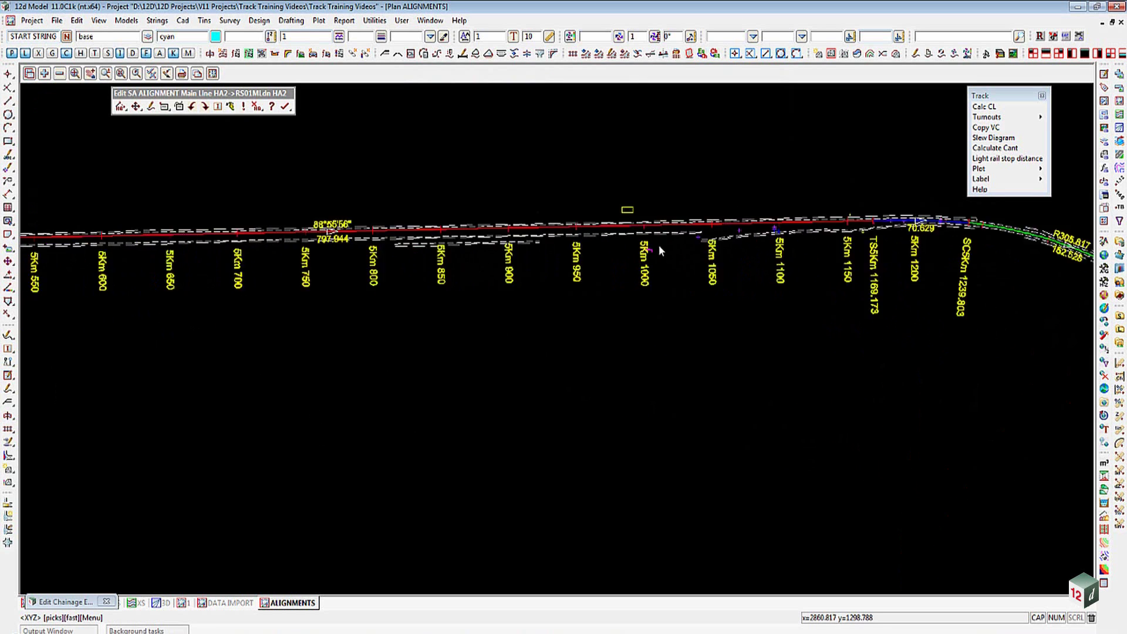
scroll(641, 249, up, 4)
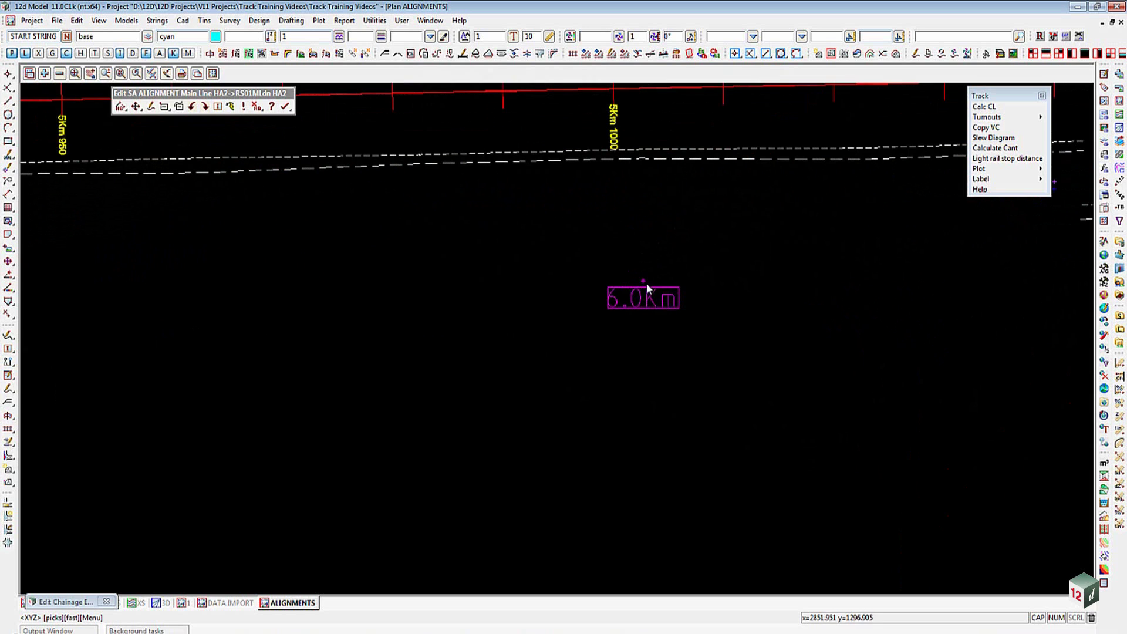
click(644, 288)
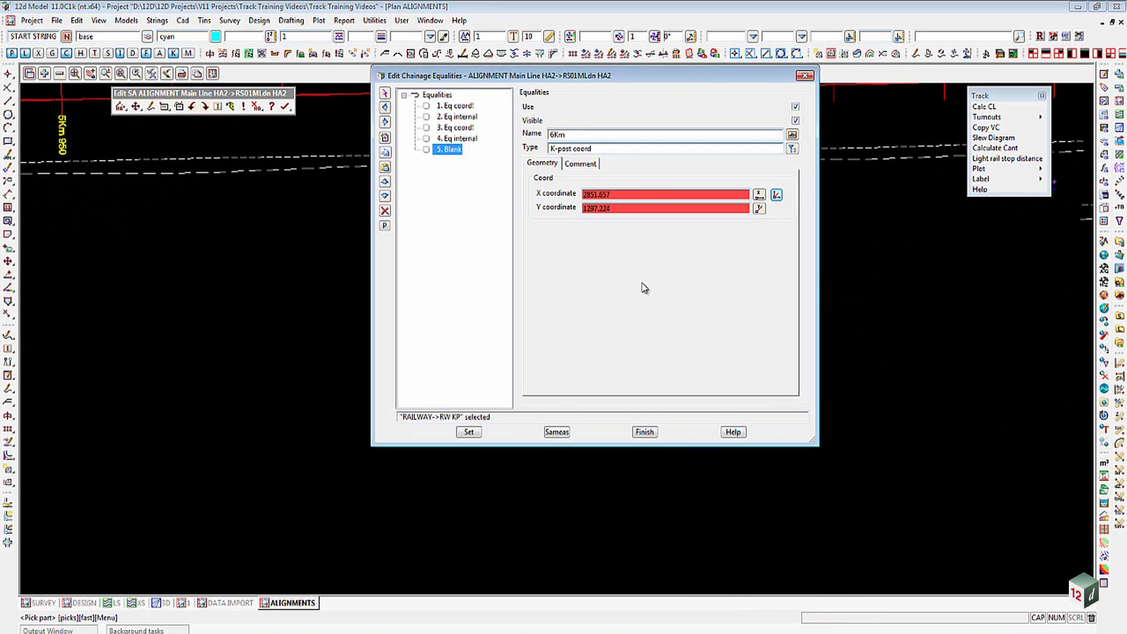
click(469, 432)
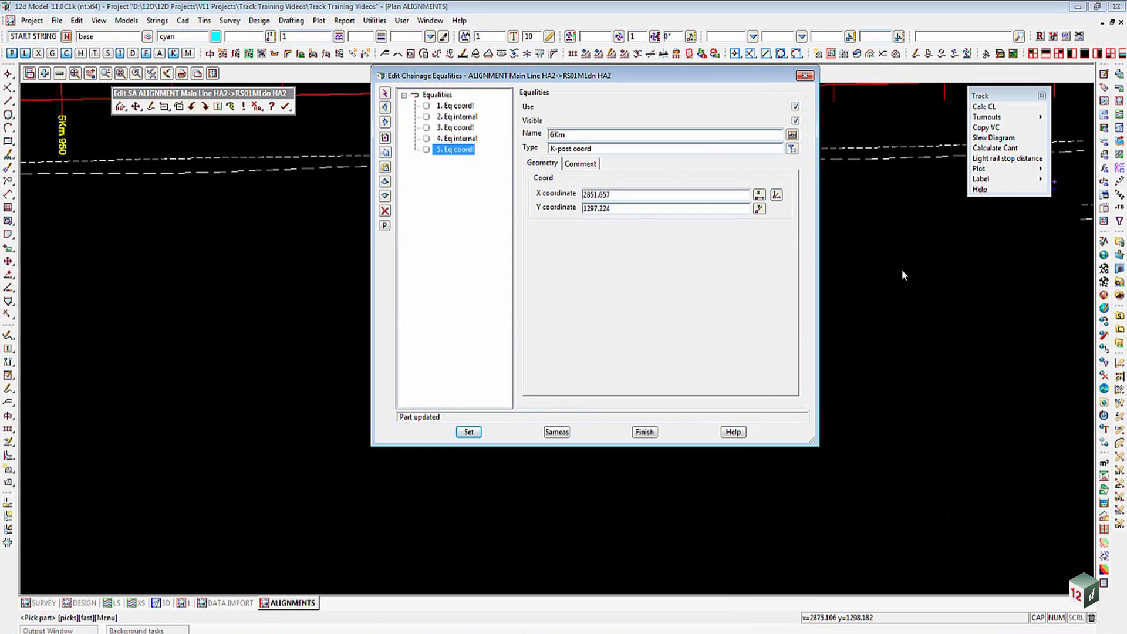
scroll(902, 269, down, 2)
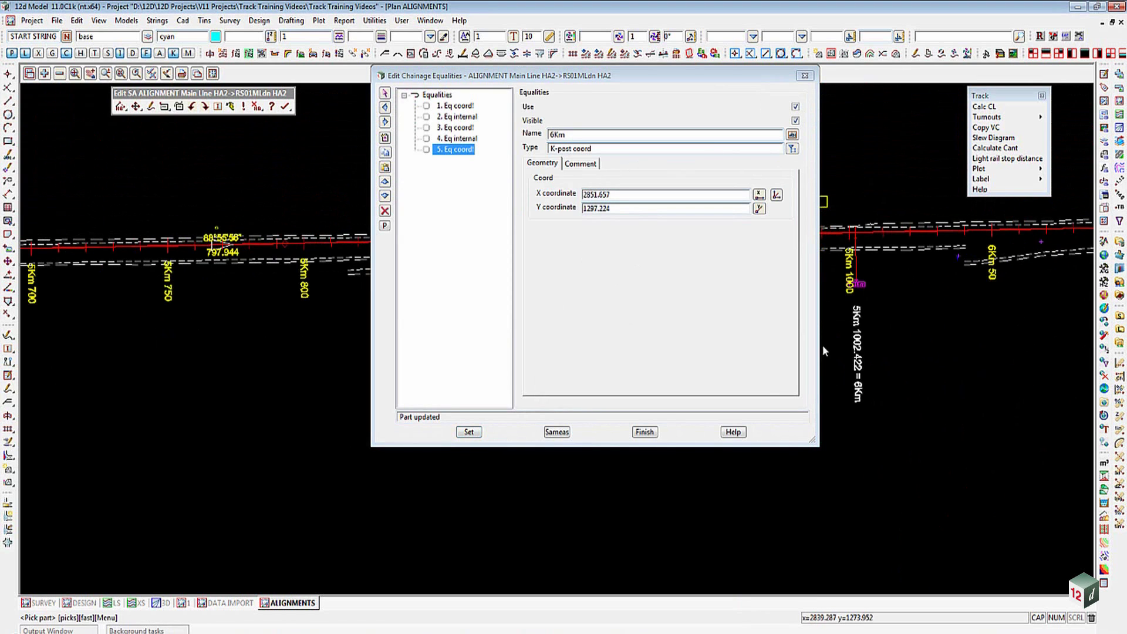
scroll(843, 323, up, 3)
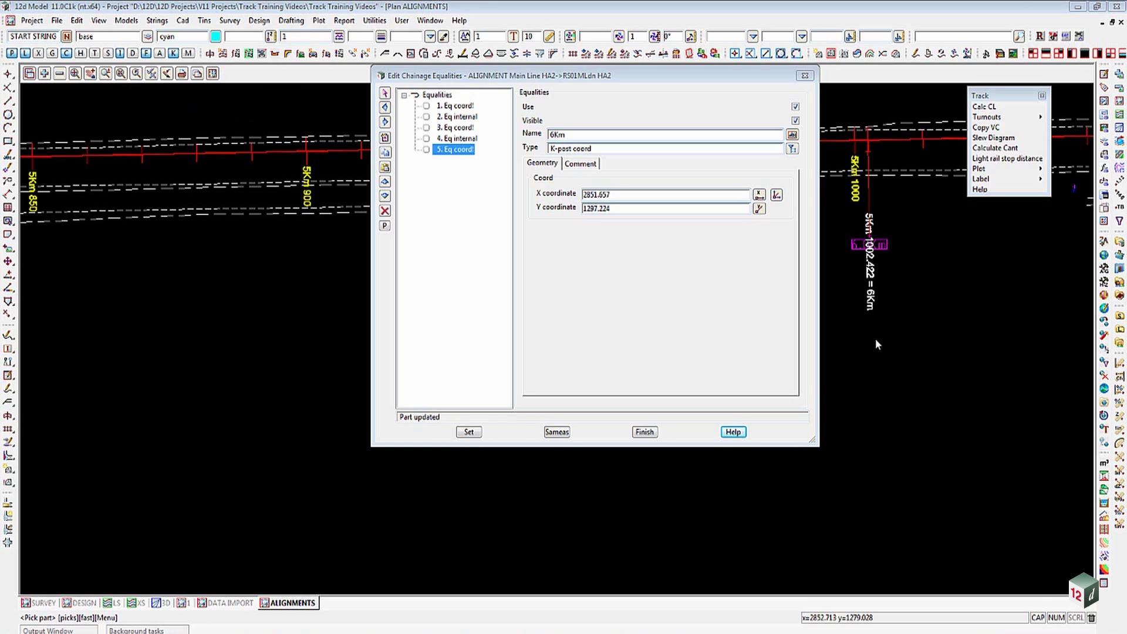
click(914, 359)
scroll(917, 362, down, 3)
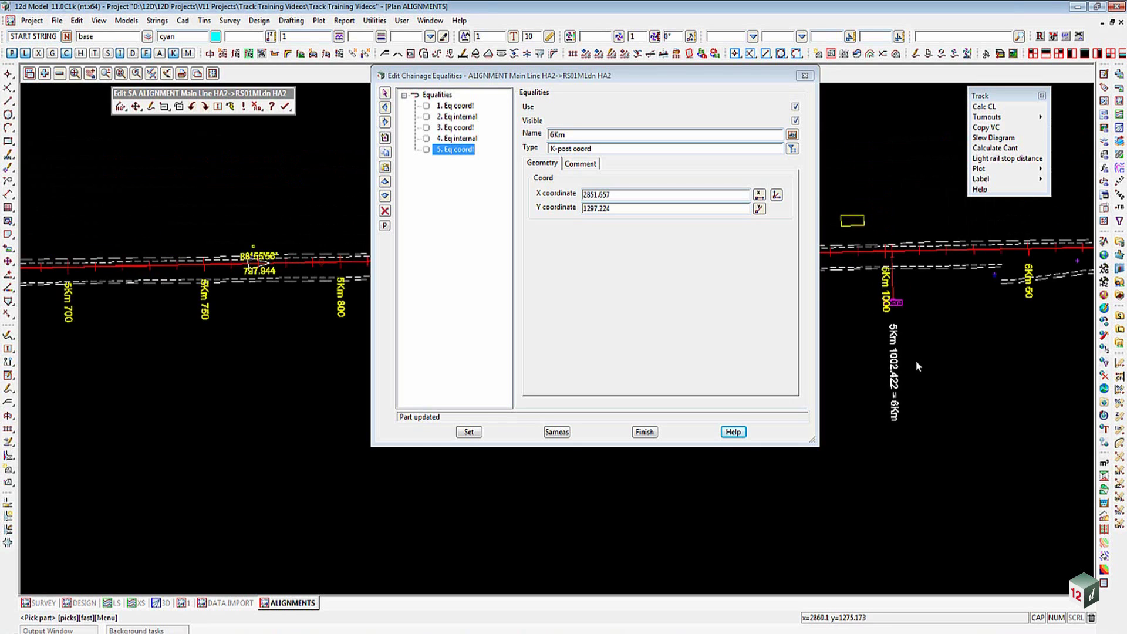
scroll(919, 365, down, 6)
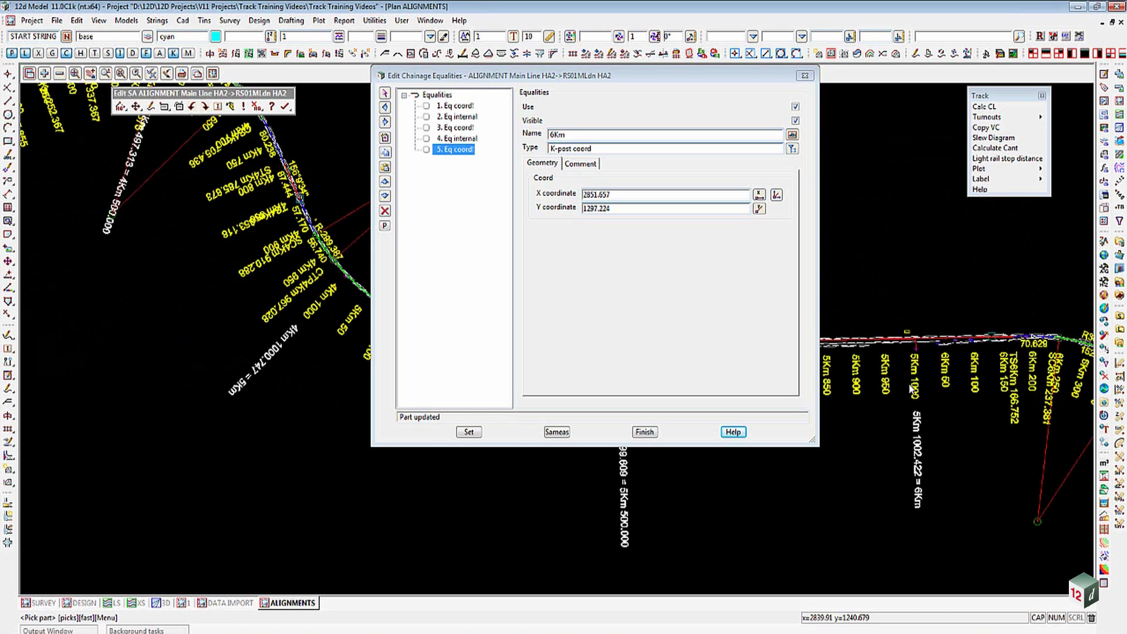
Examine the chainage equality labels along the alignment, starting at the 4.0Km post, and finish editing the chainage equalities
scroll(909, 385, down, 1)
scroll(265, 207, up, 1)
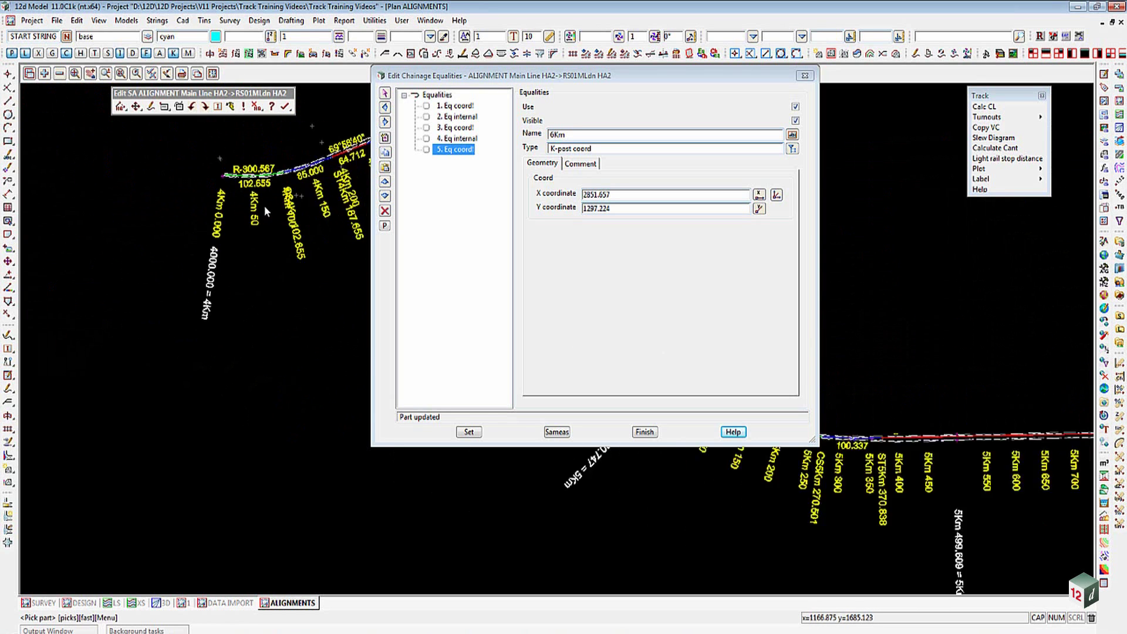
scroll(222, 203, up, 2)
scroll(213, 142, up, 1)
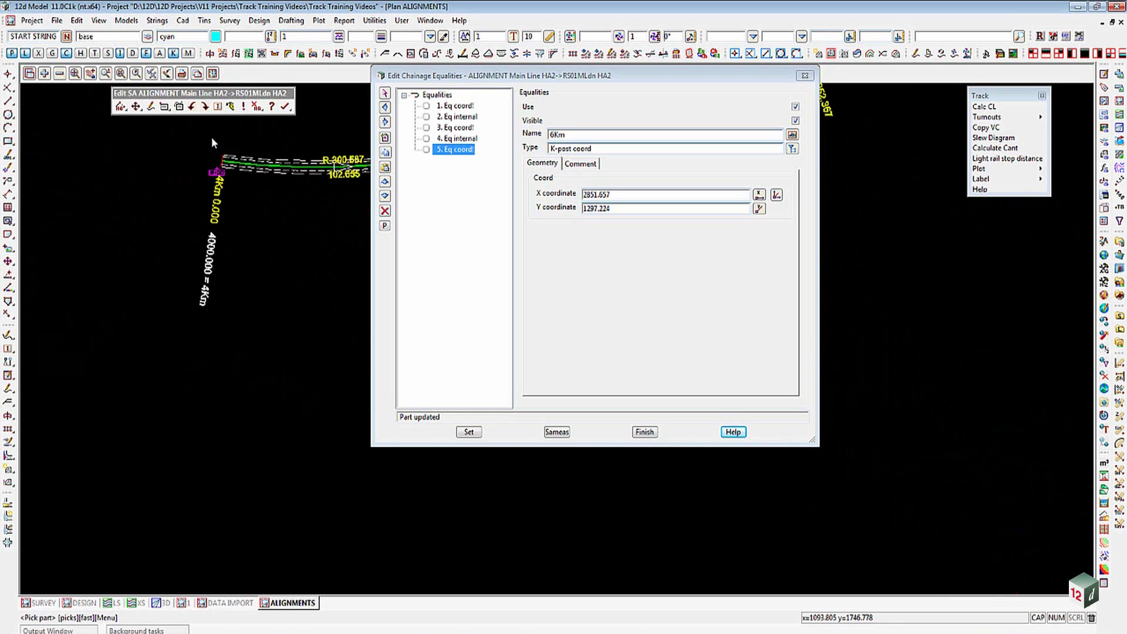
scroll(223, 170, up, 4)
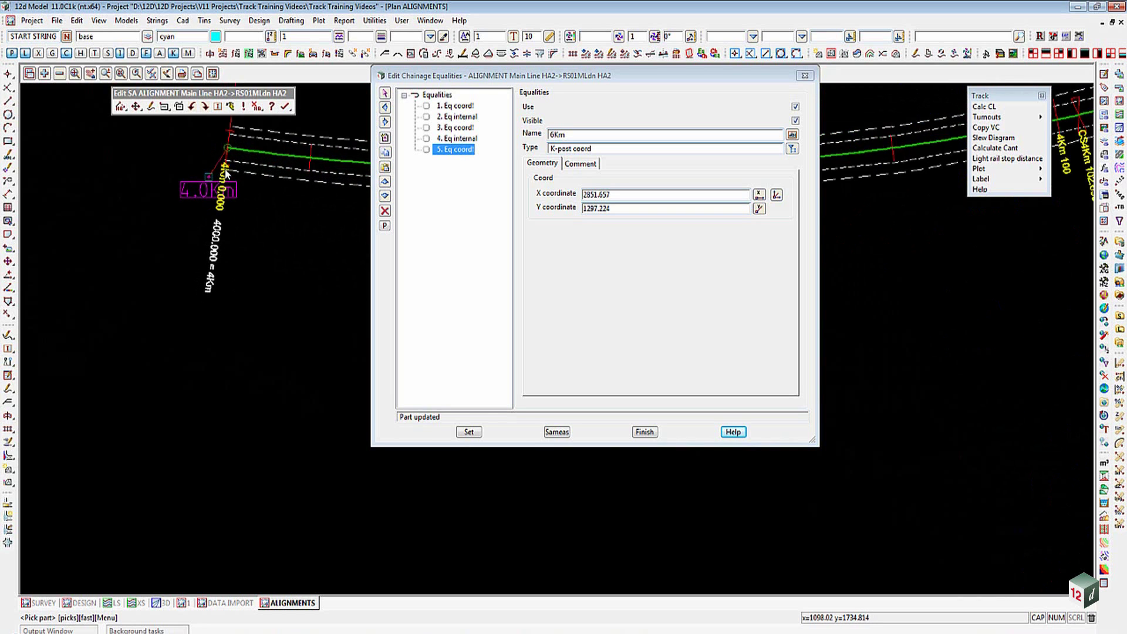
scroll(226, 171, up, 3)
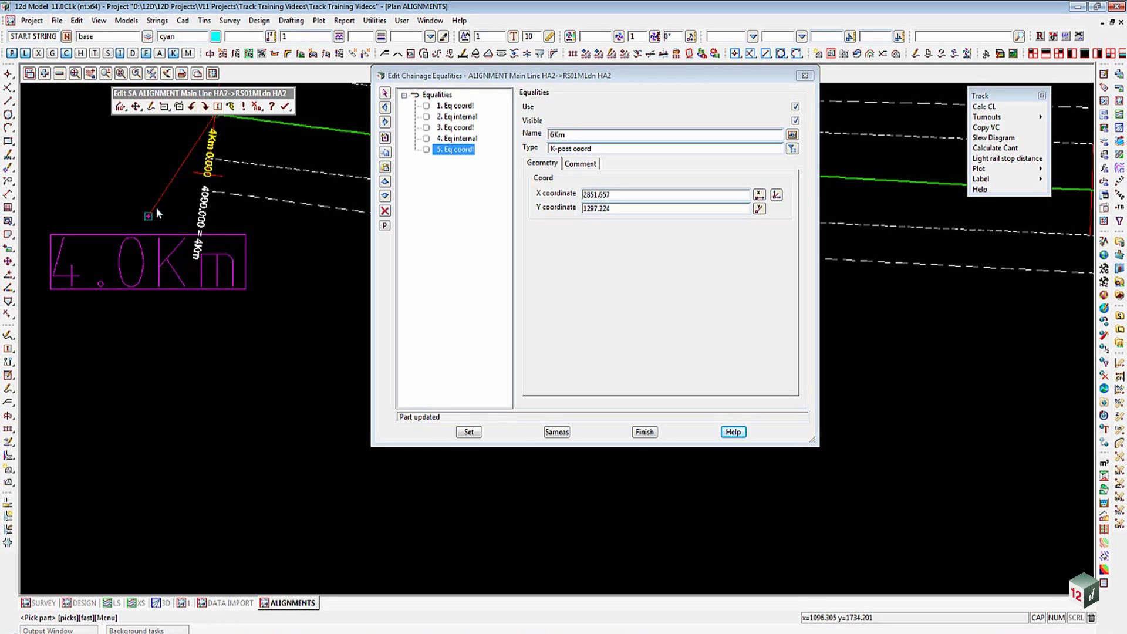
scroll(148, 336, down, 1)
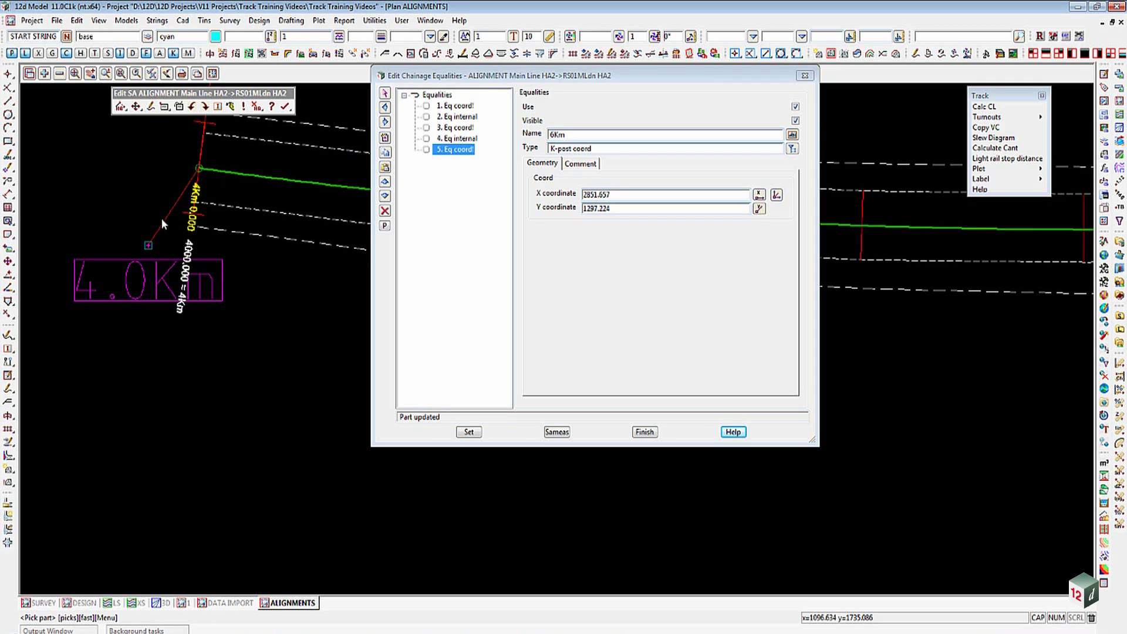
scroll(142, 207, down, 2)
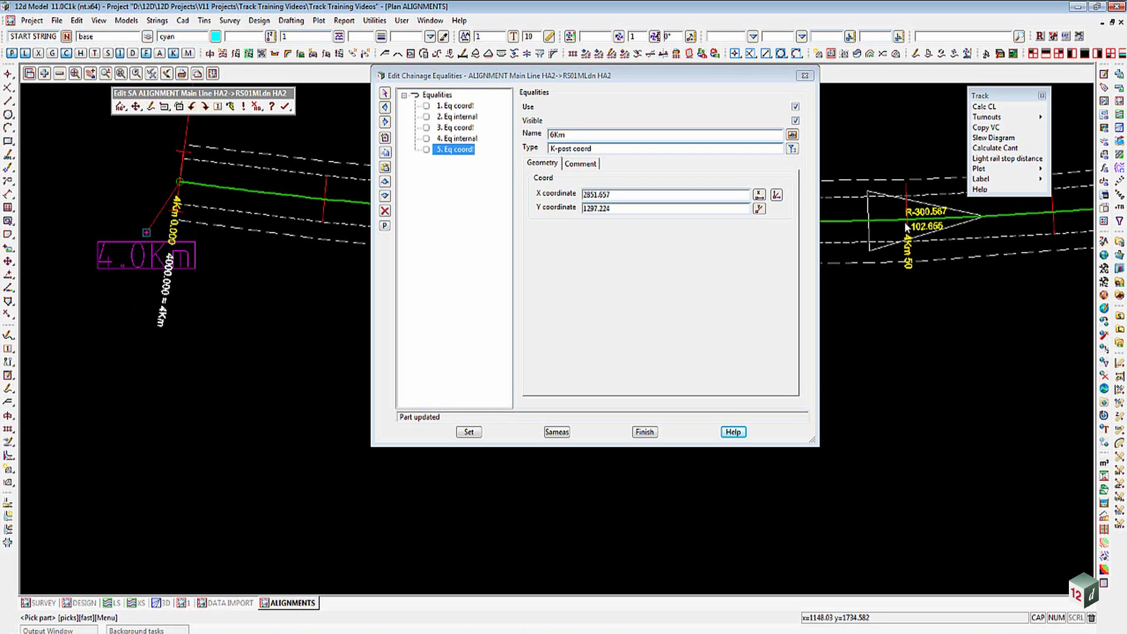
scroll(875, 278, down, 3)
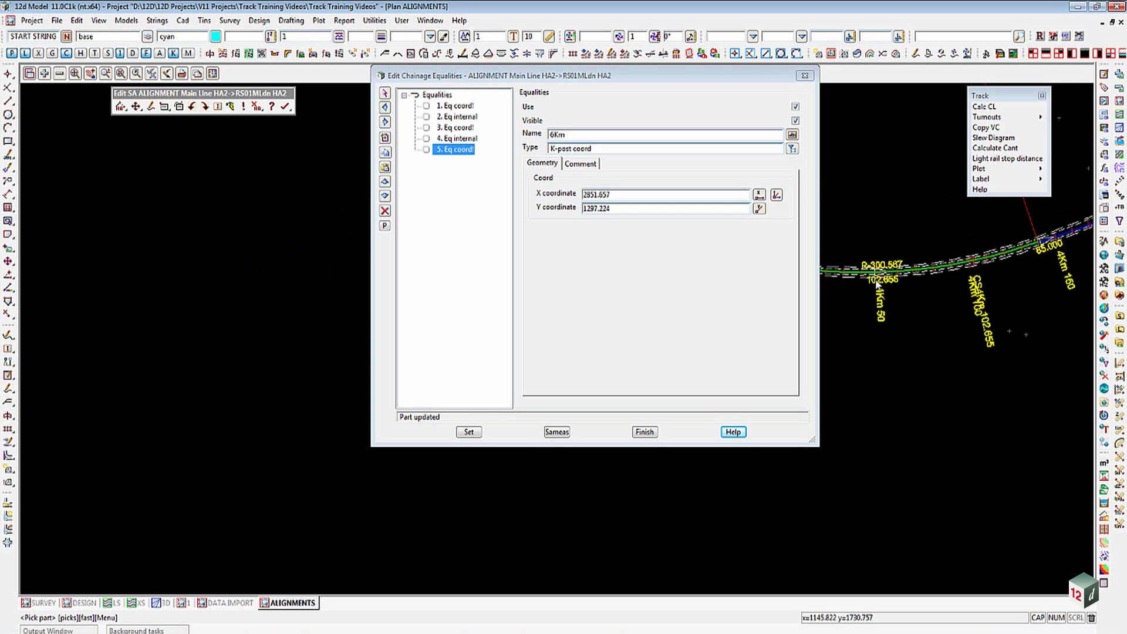
scroll(875, 278, down, 3)
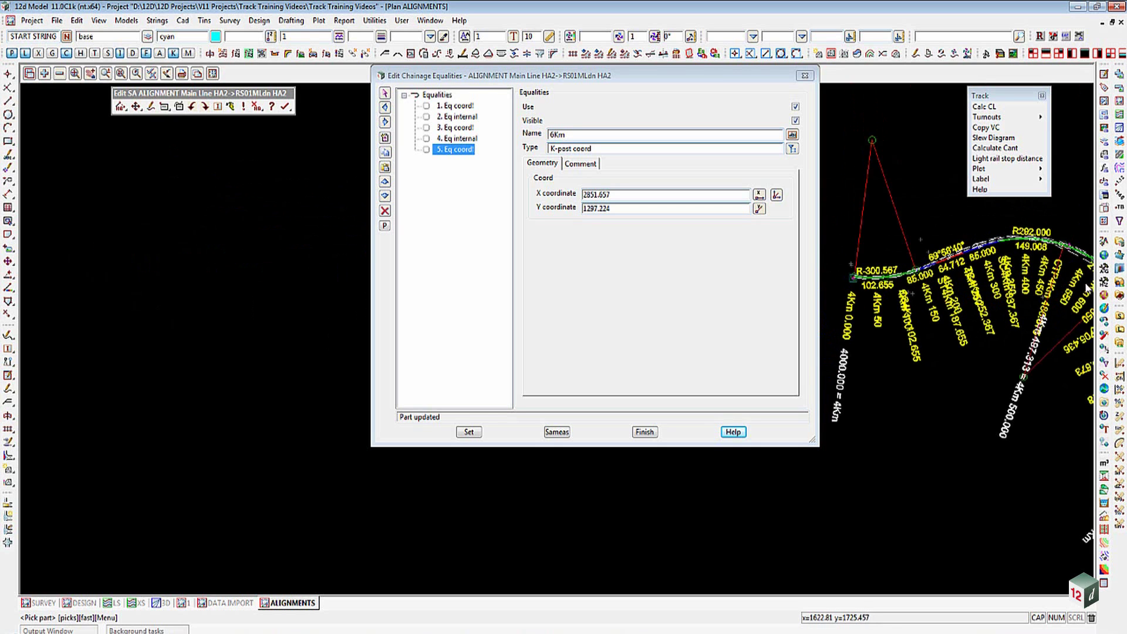
scroll(1086, 288, up, 3)
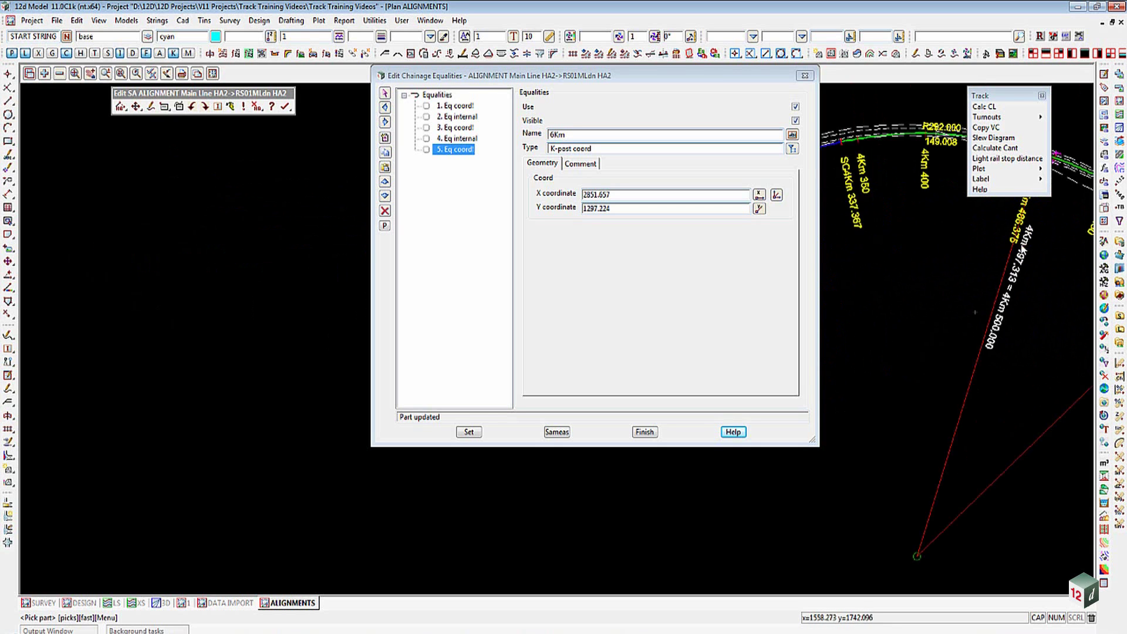
scroll(925, 235, down, 5)
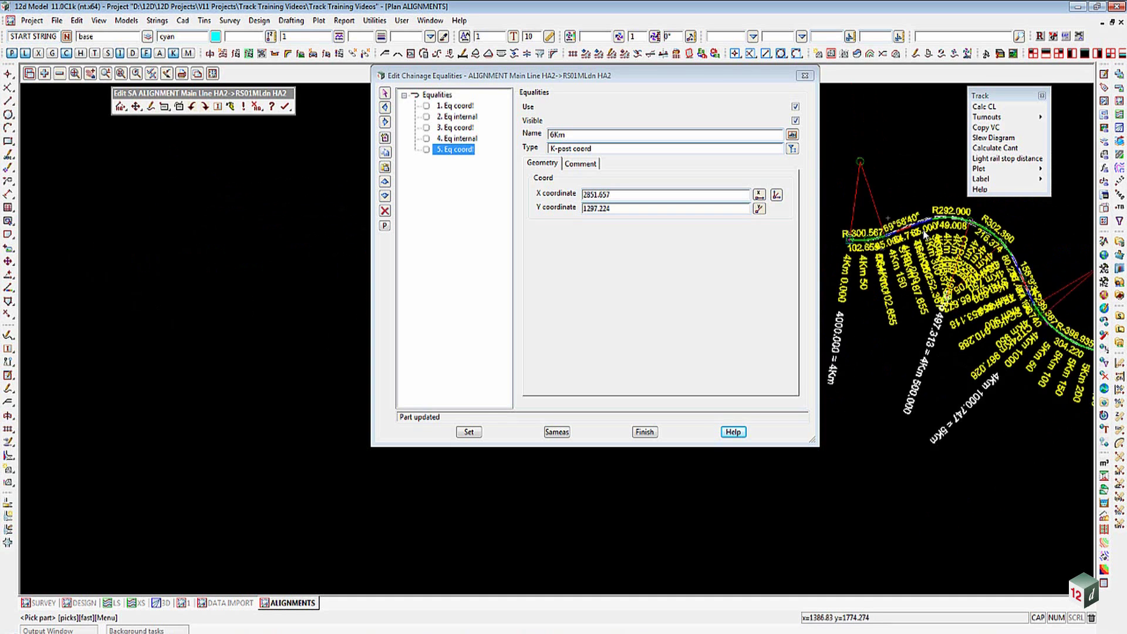
scroll(925, 234, down, 2)
scroll(1042, 298, up, 3)
scroll(1042, 298, down, 2)
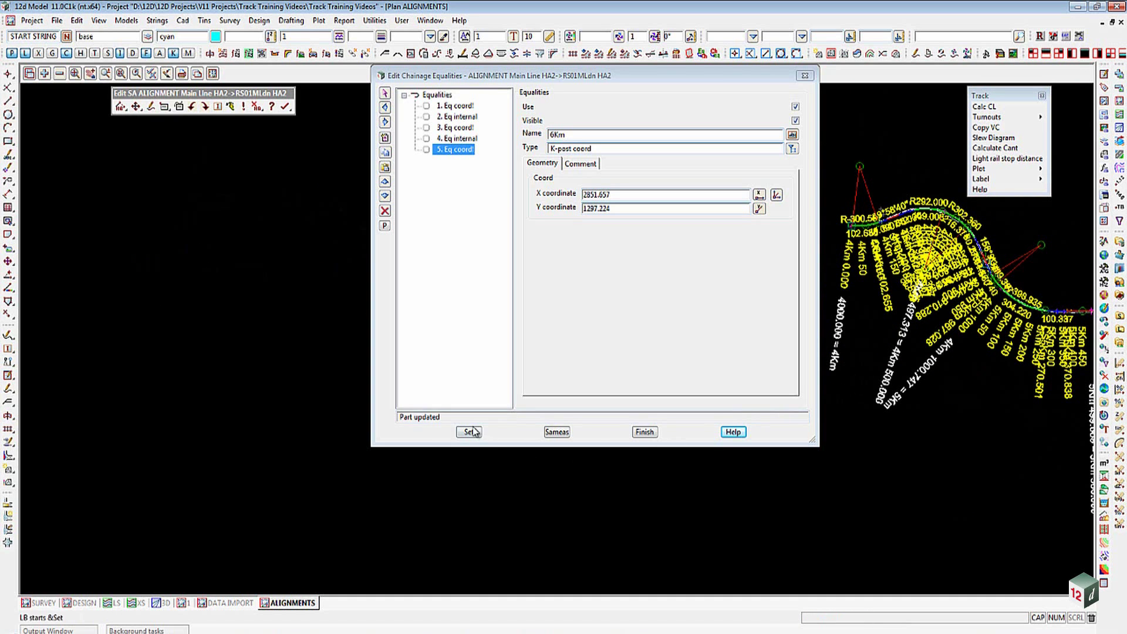
click(644, 431)
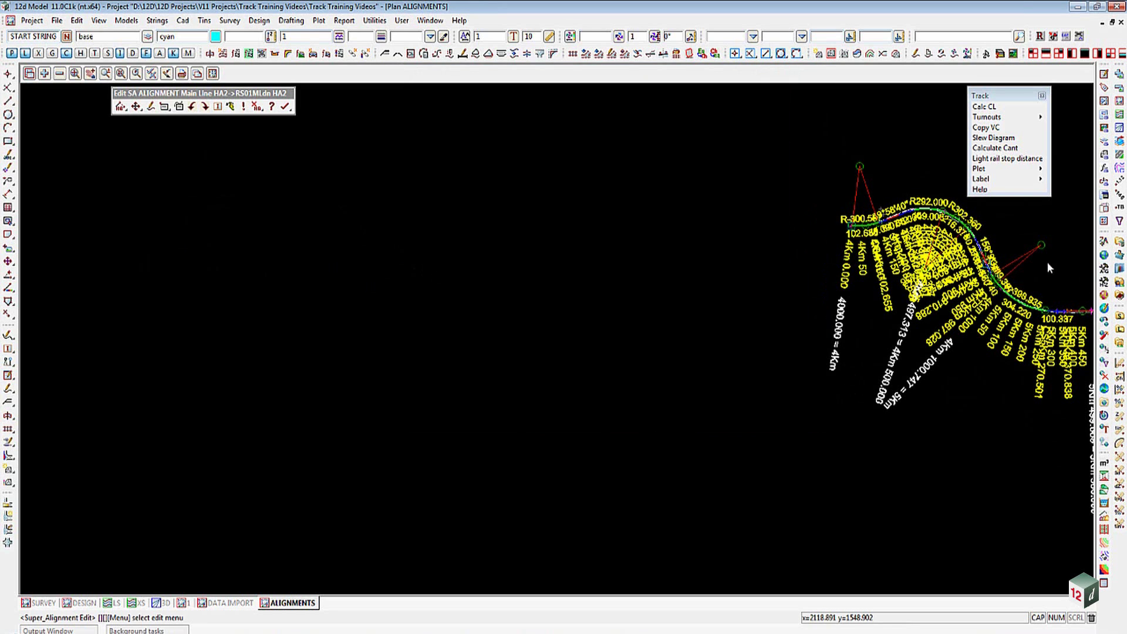
Query the chainage from equality on the main line super alignment at the ST tangent point between 5Km 350 and 5Km 400
scroll(1048, 262, up, 5)
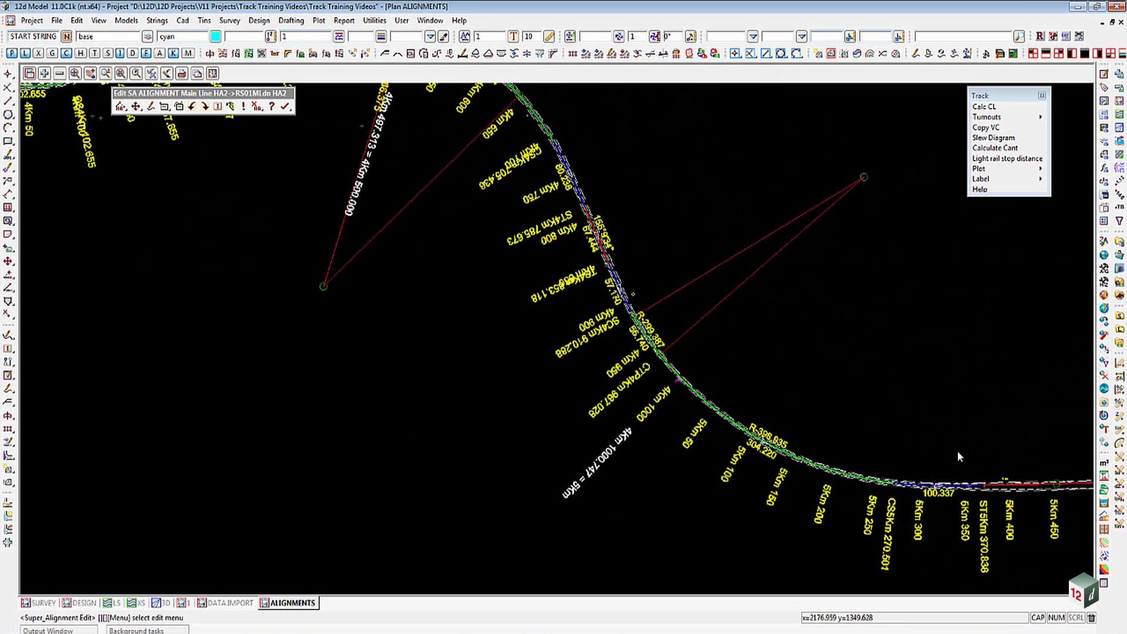
scroll(958, 457, up, 5)
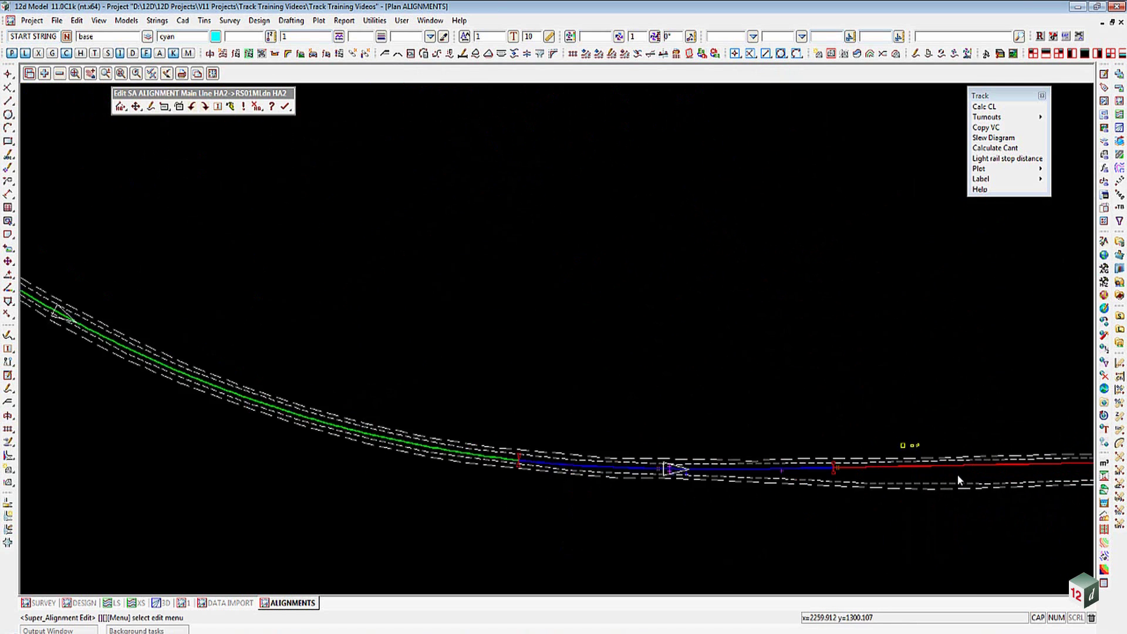
scroll(958, 480, up, 6)
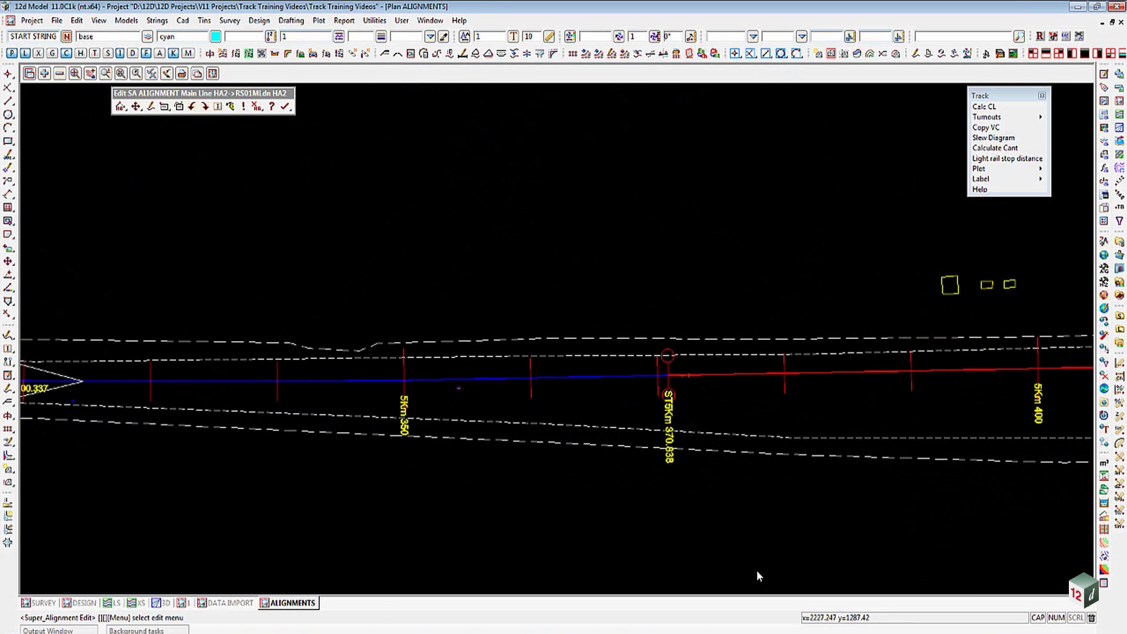
scroll(752, 537, up, 1)
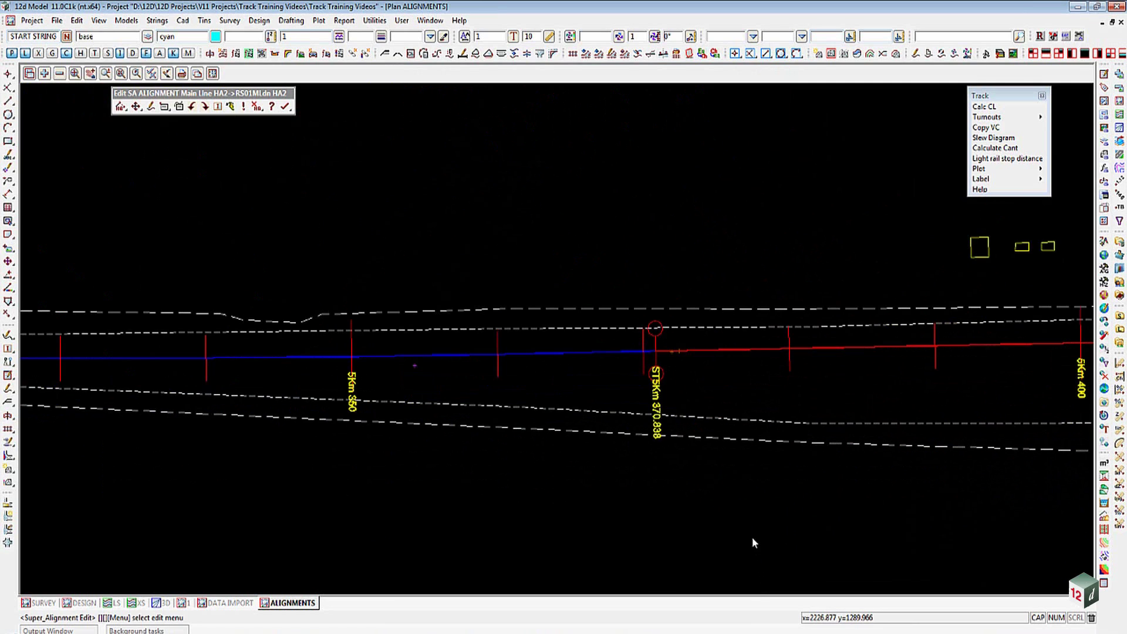
click(714, 55)
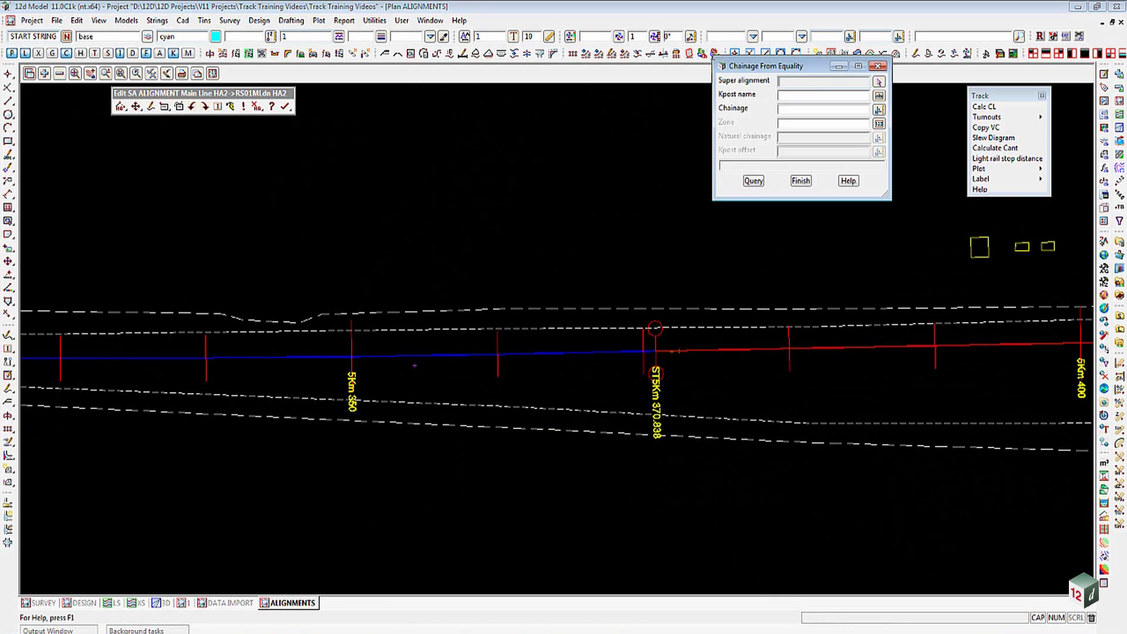
click(879, 83)
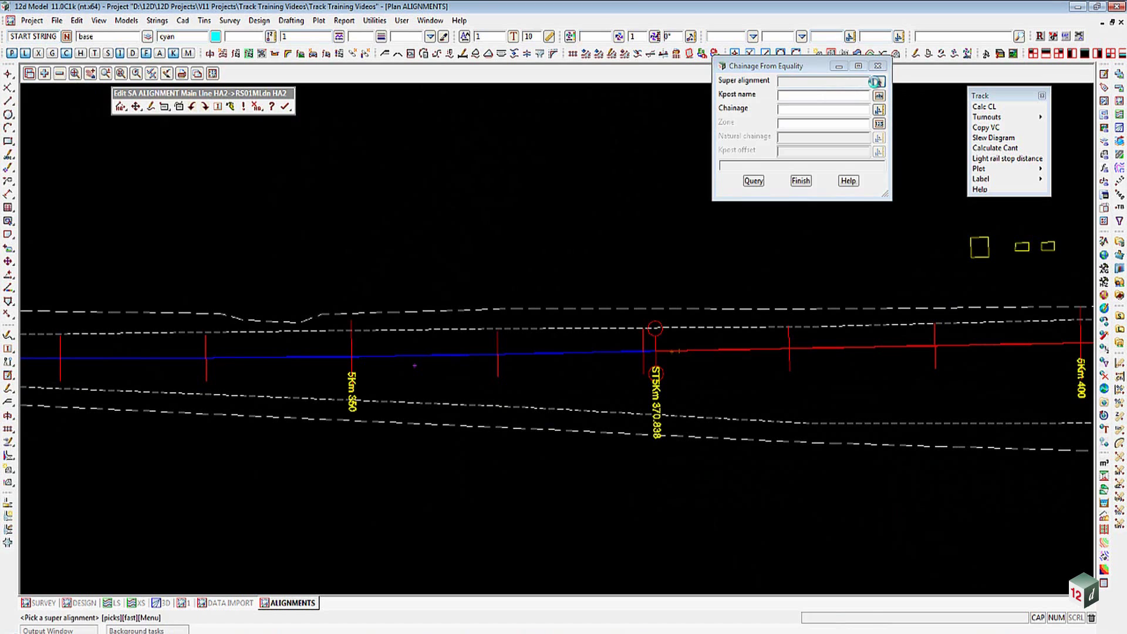
click(655, 352)
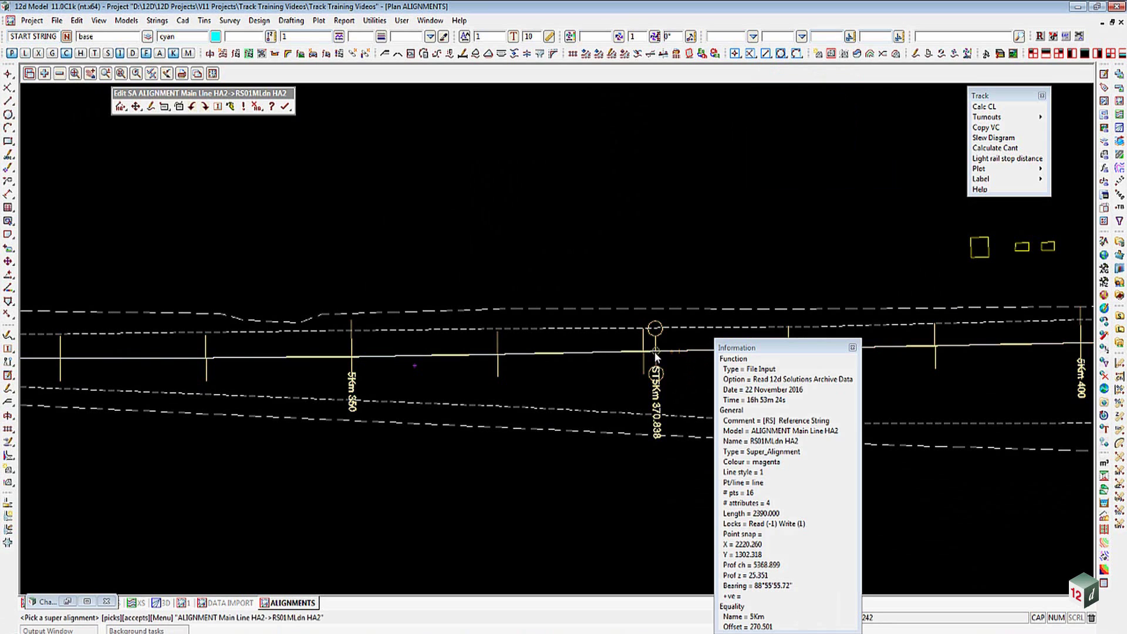
middle_click(654, 352)
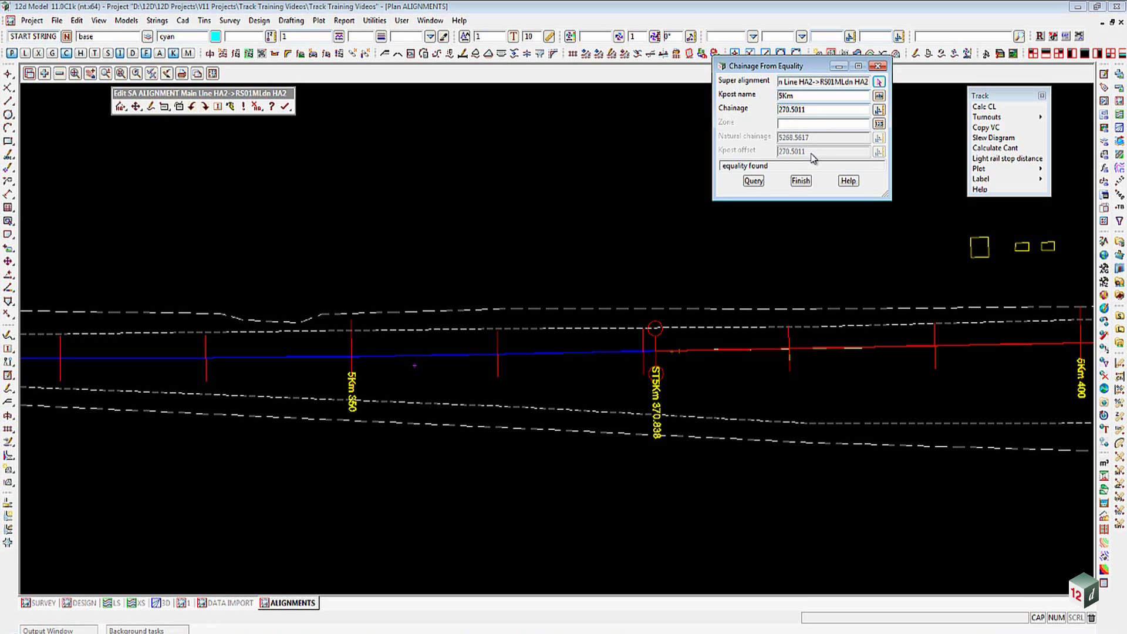
Place an Equality From Chainage query below the first query and query the super alignment at the same ST point
drag(785, 64, 778, 96)
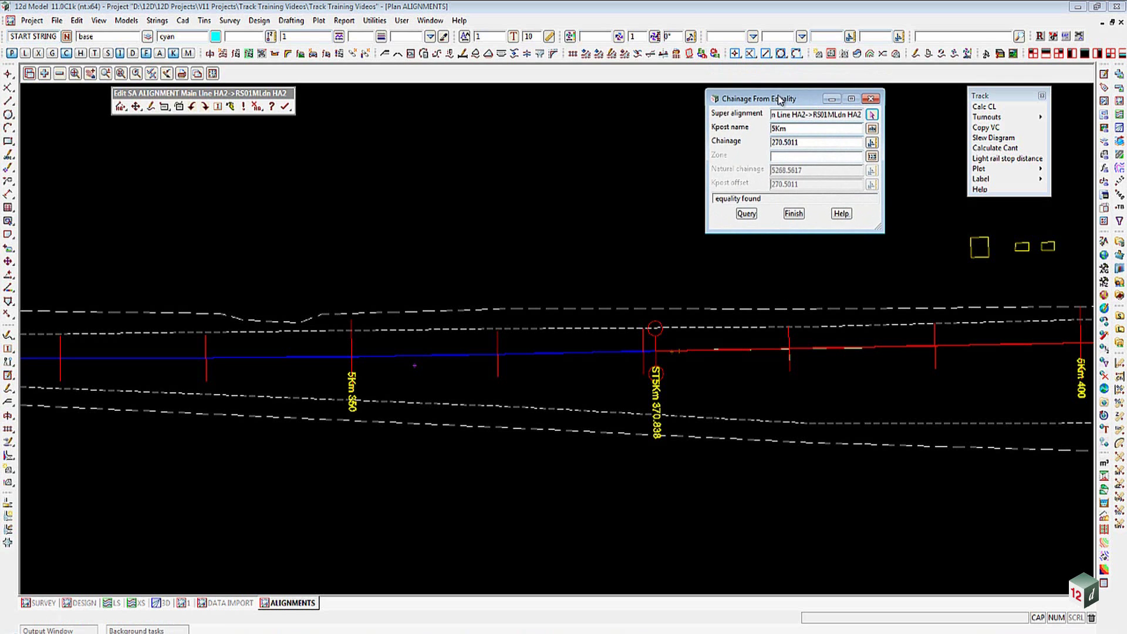
click(701, 54)
drag(792, 66, 799, 247)
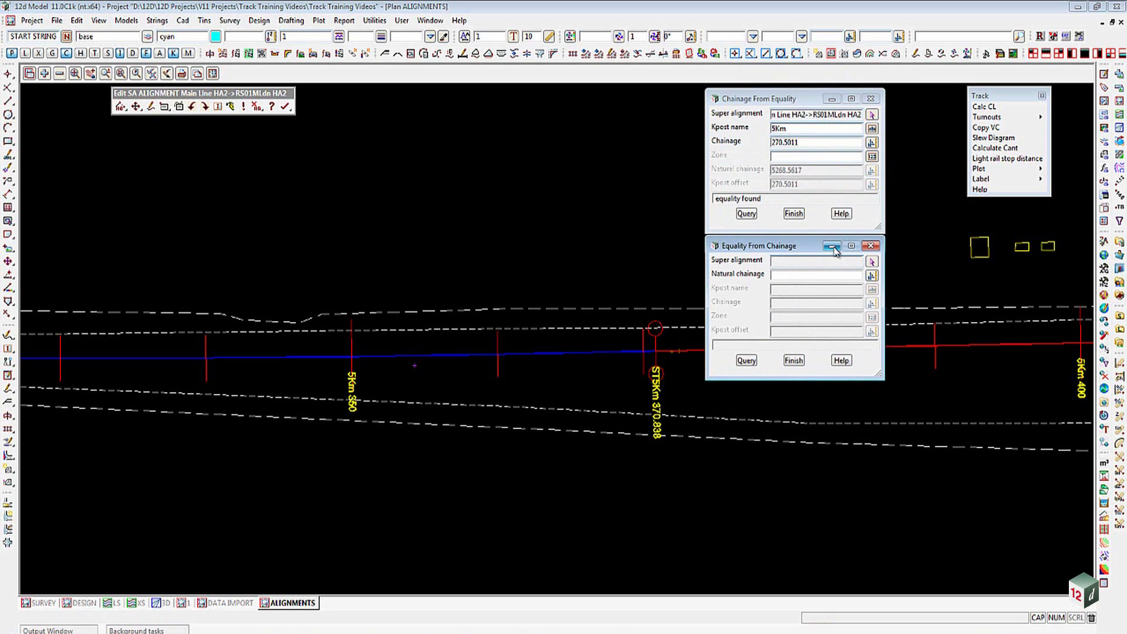
click(873, 262)
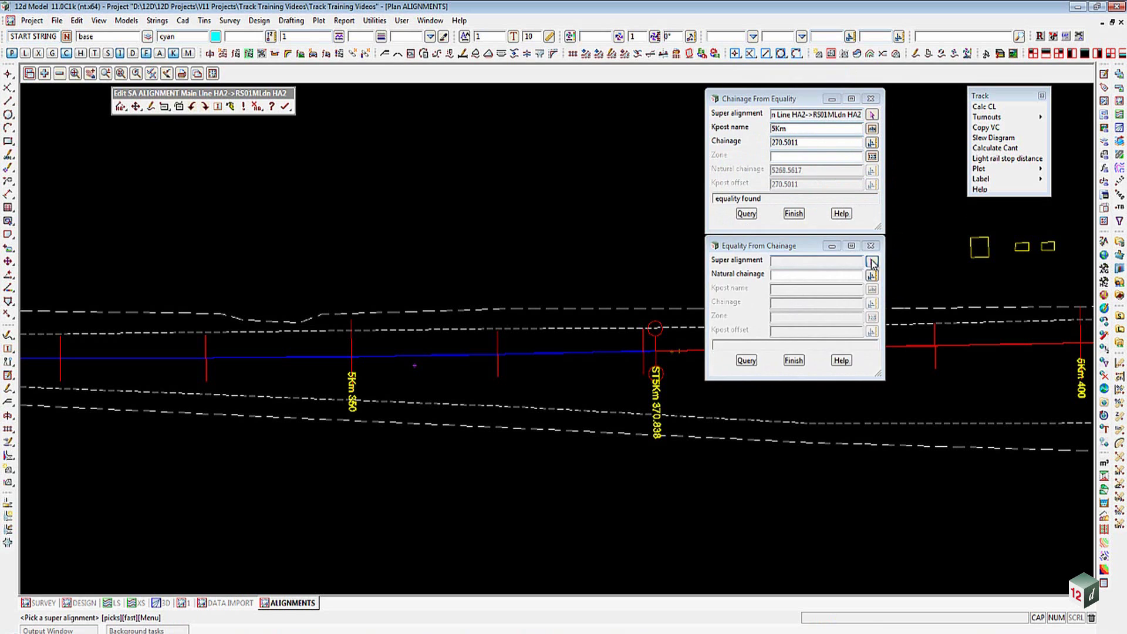
click(656, 350)
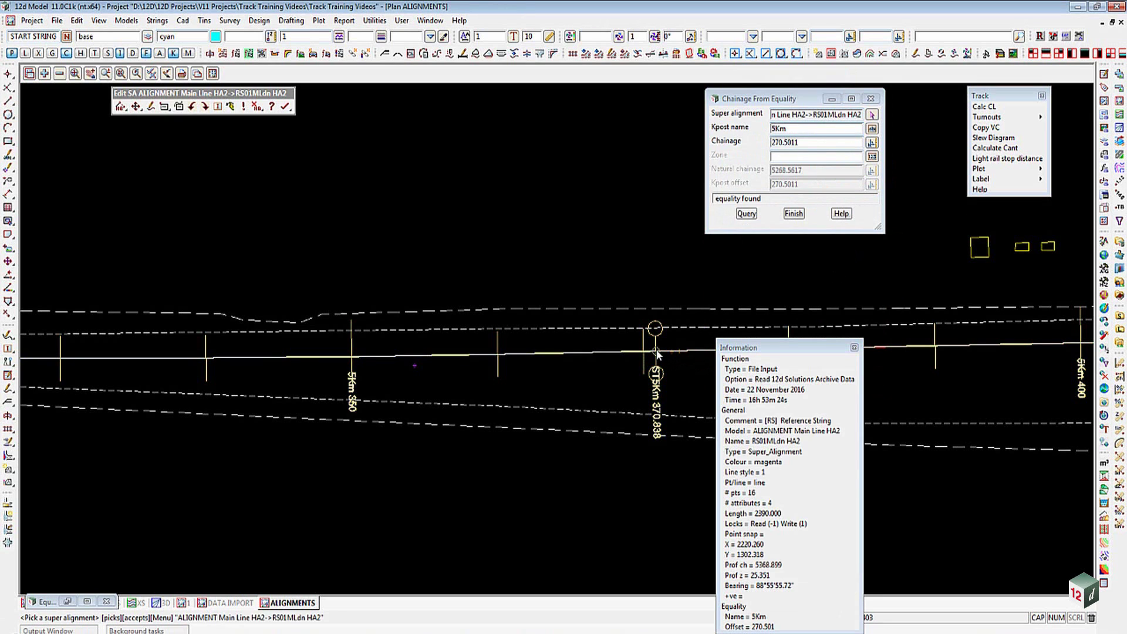
middle_click(657, 350)
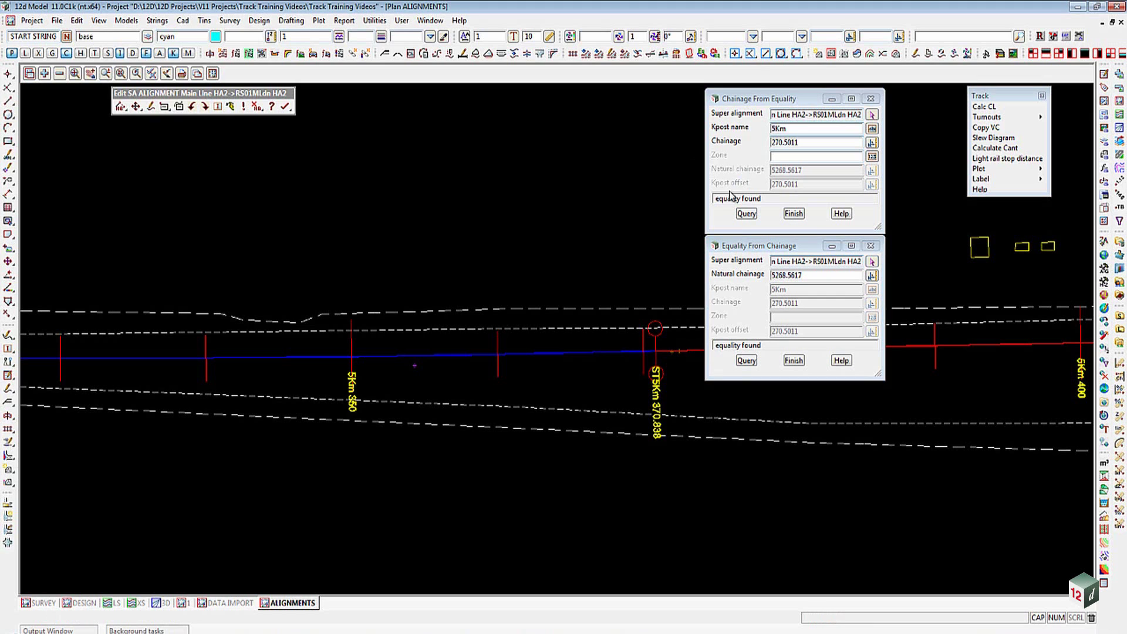
click(157, 21)
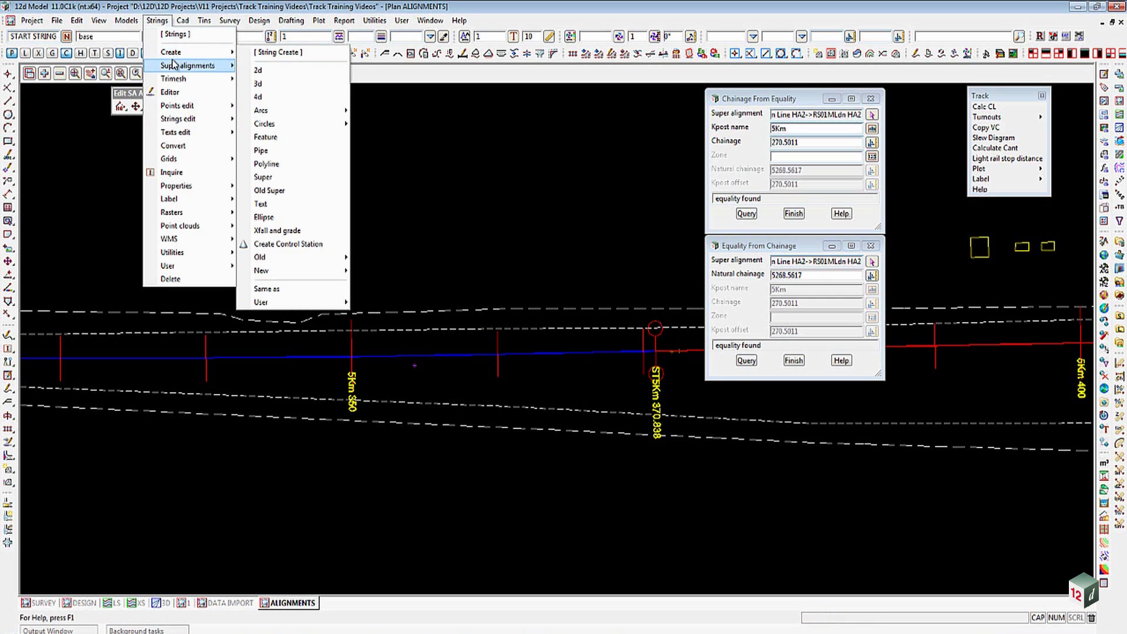
mouse_move(176, 64)
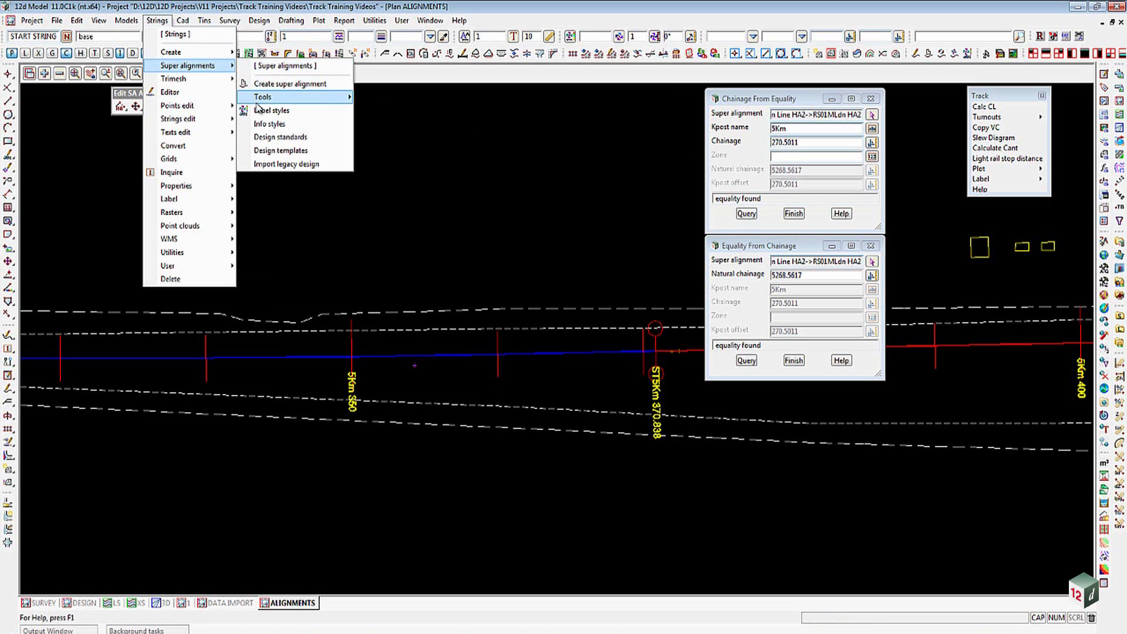
mouse_move(323, 99)
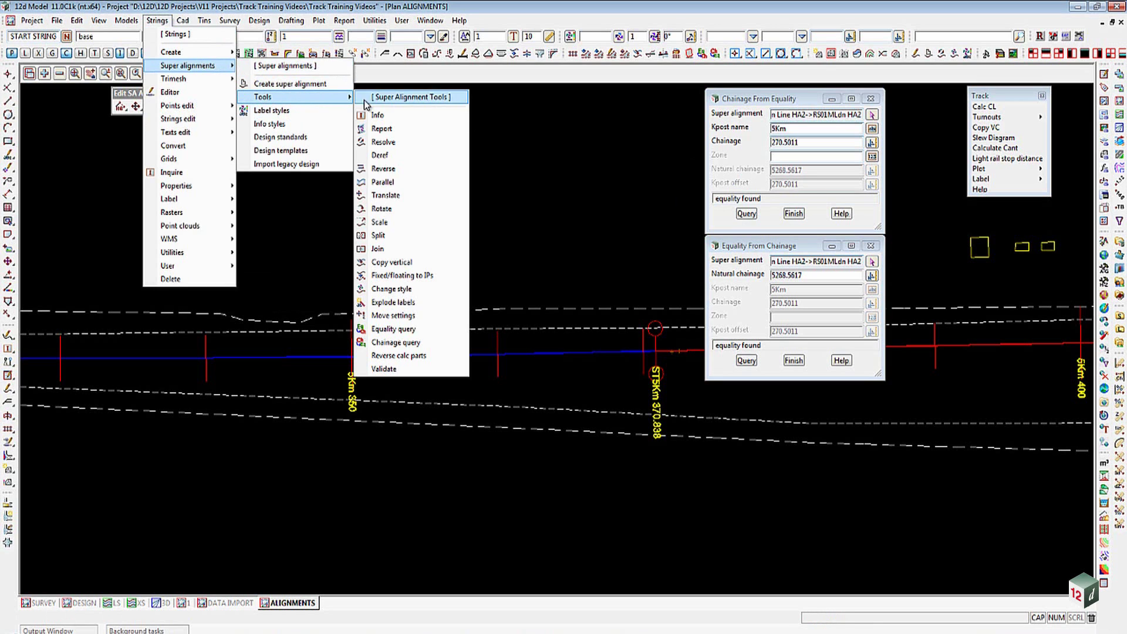